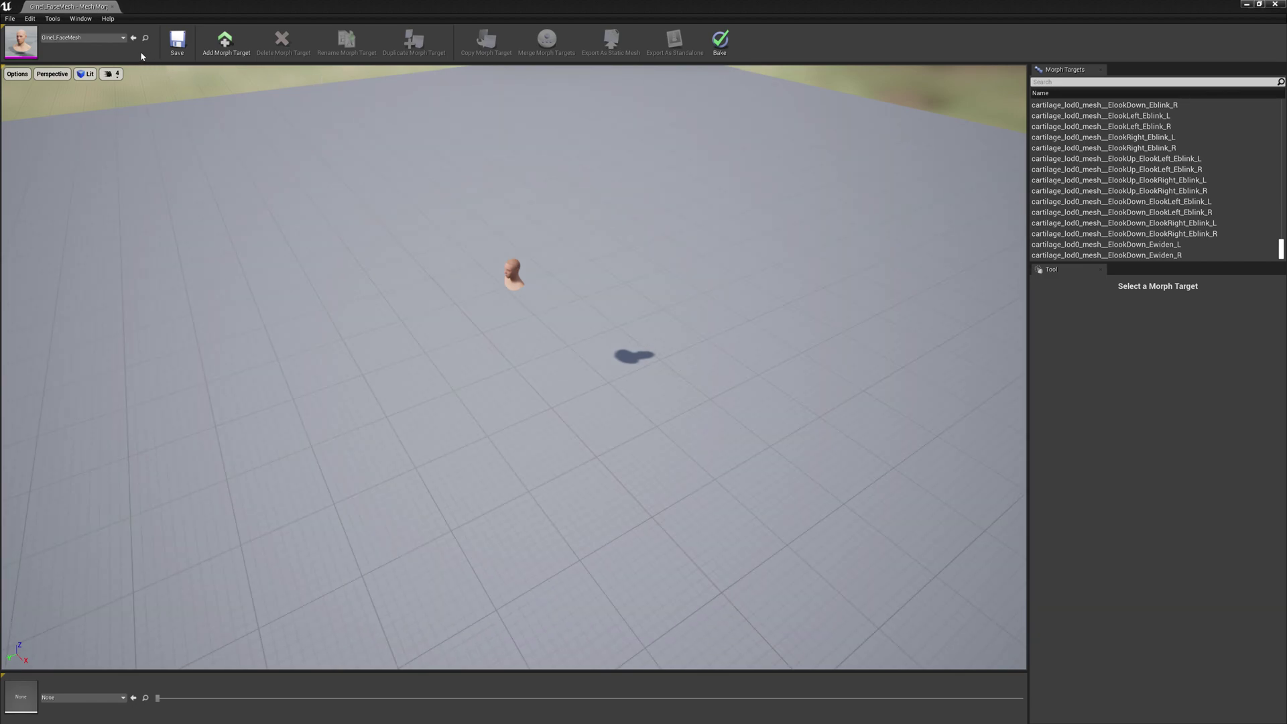
# Create a new morph target named Test and select it for editing
pyautogui.click(228, 44)
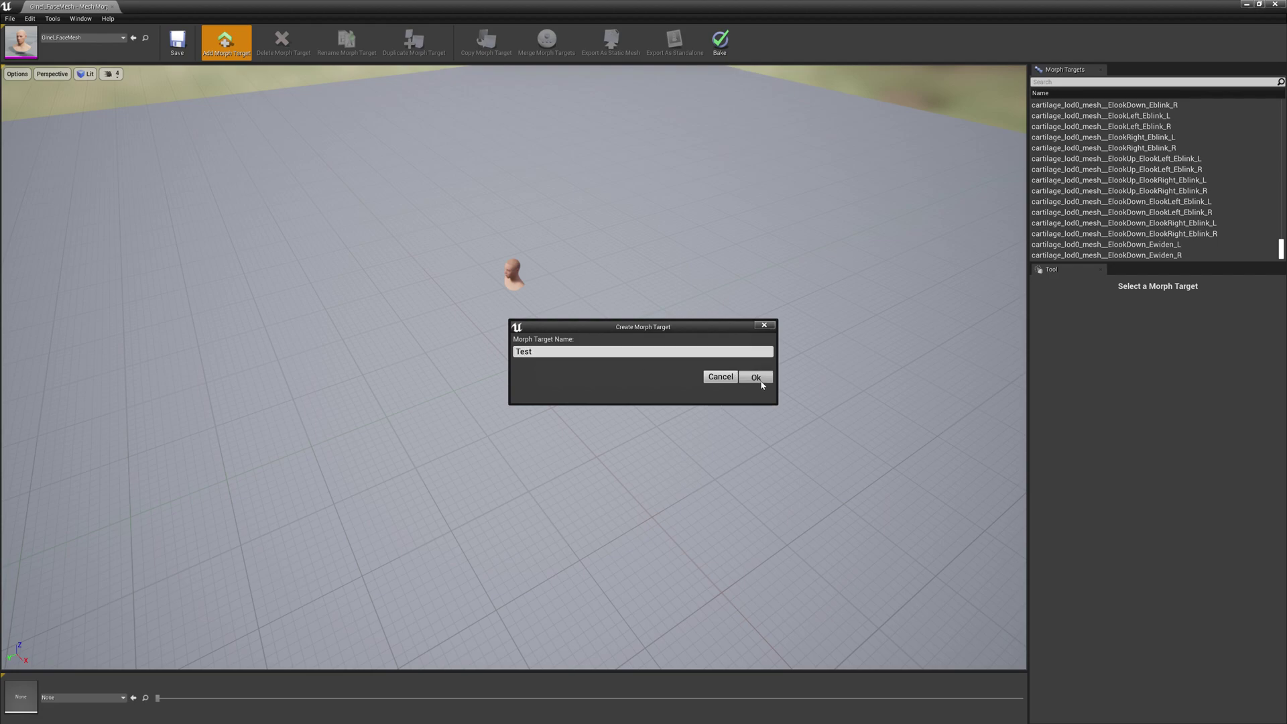
pyautogui.click(756, 378)
pyautogui.scroll(-1, 1179, 240)
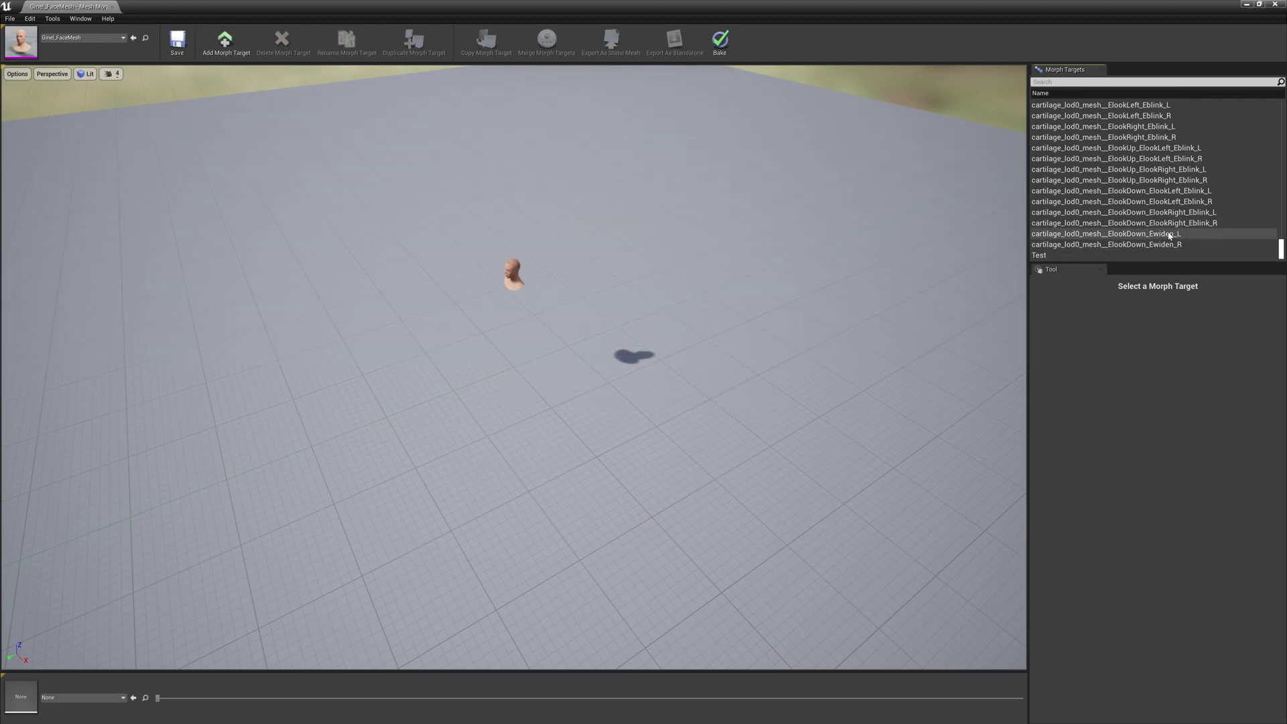
pyautogui.click(1099, 256)
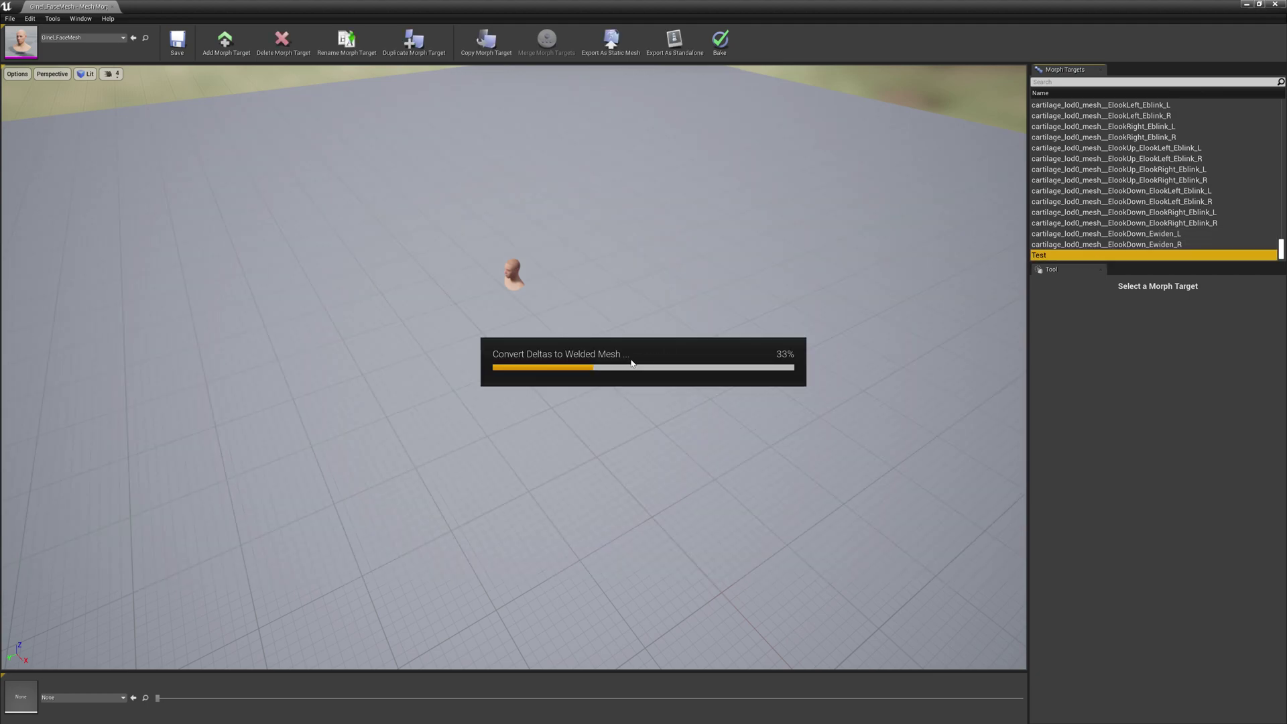
# Set the morphing tool type to Move and turn off Invert Mask
pyautogui.moveTo(588, 312); pyautogui.dragTo(647, 149, button='right')
pyautogui.click(111, 75)
pyautogui.moveTo(642, 305); pyautogui.dragTo(657, 299, button='right')
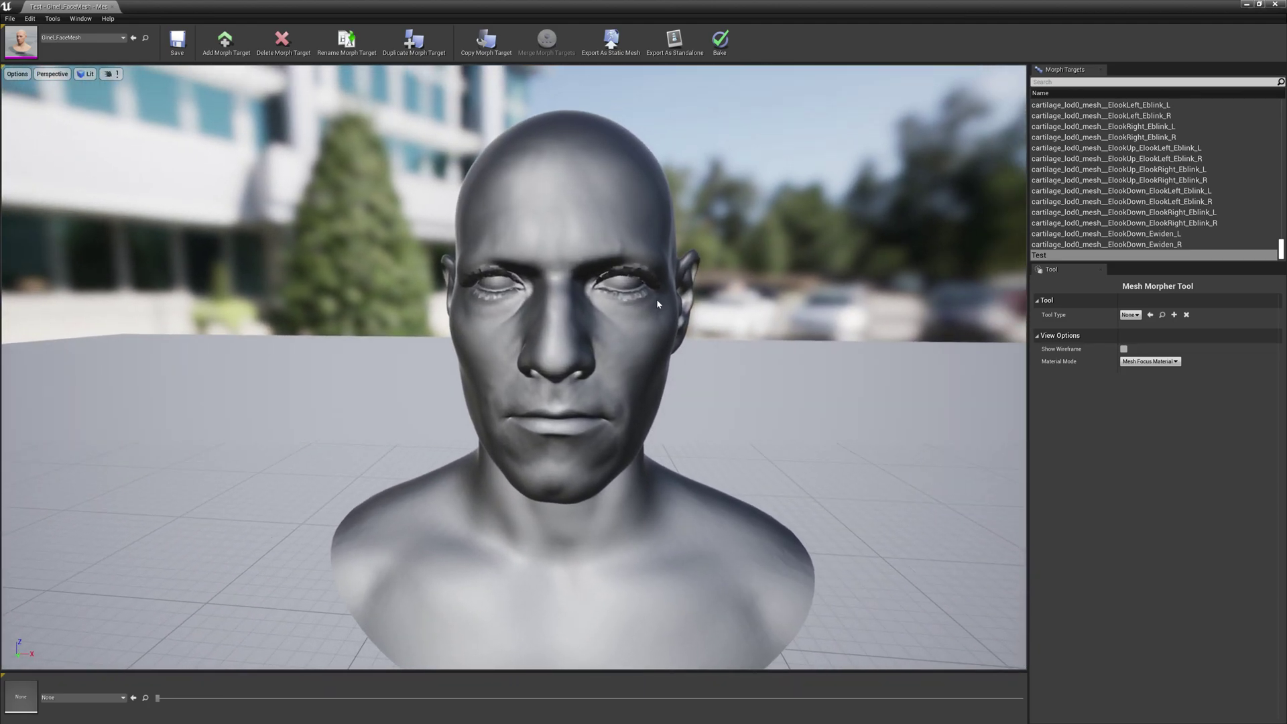
pyautogui.click(1168, 317)
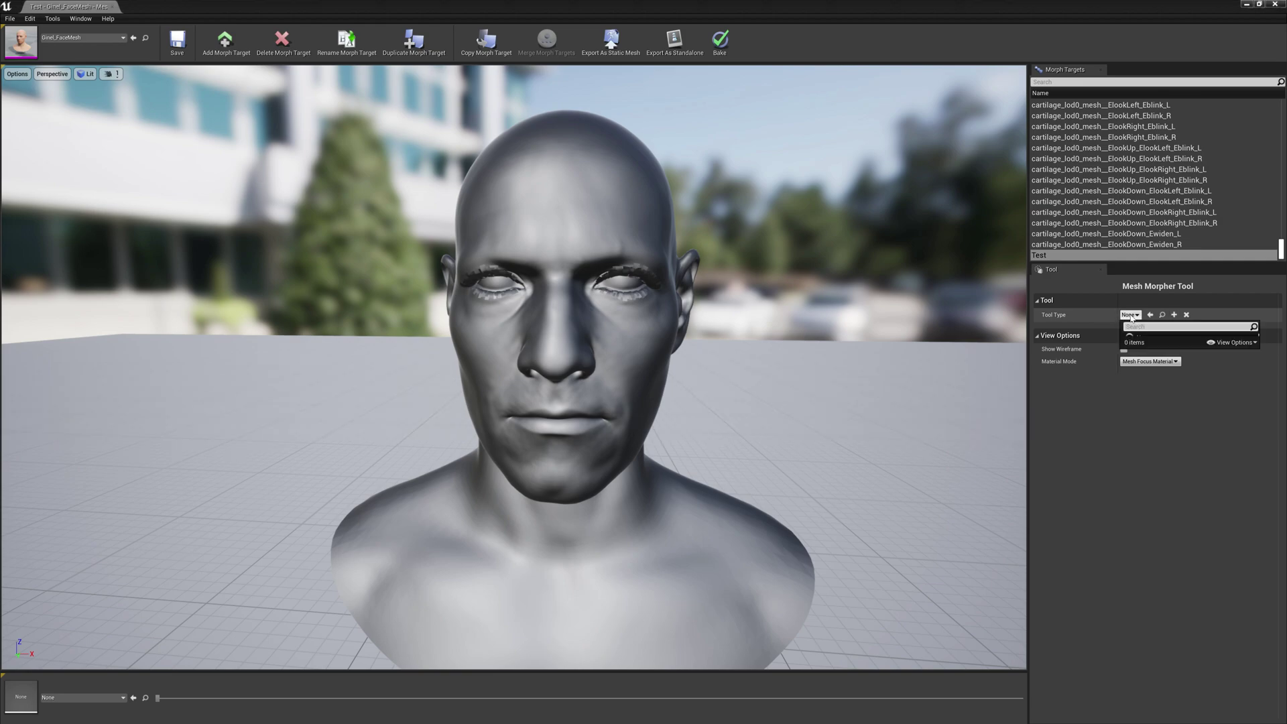
pyautogui.click(1144, 367)
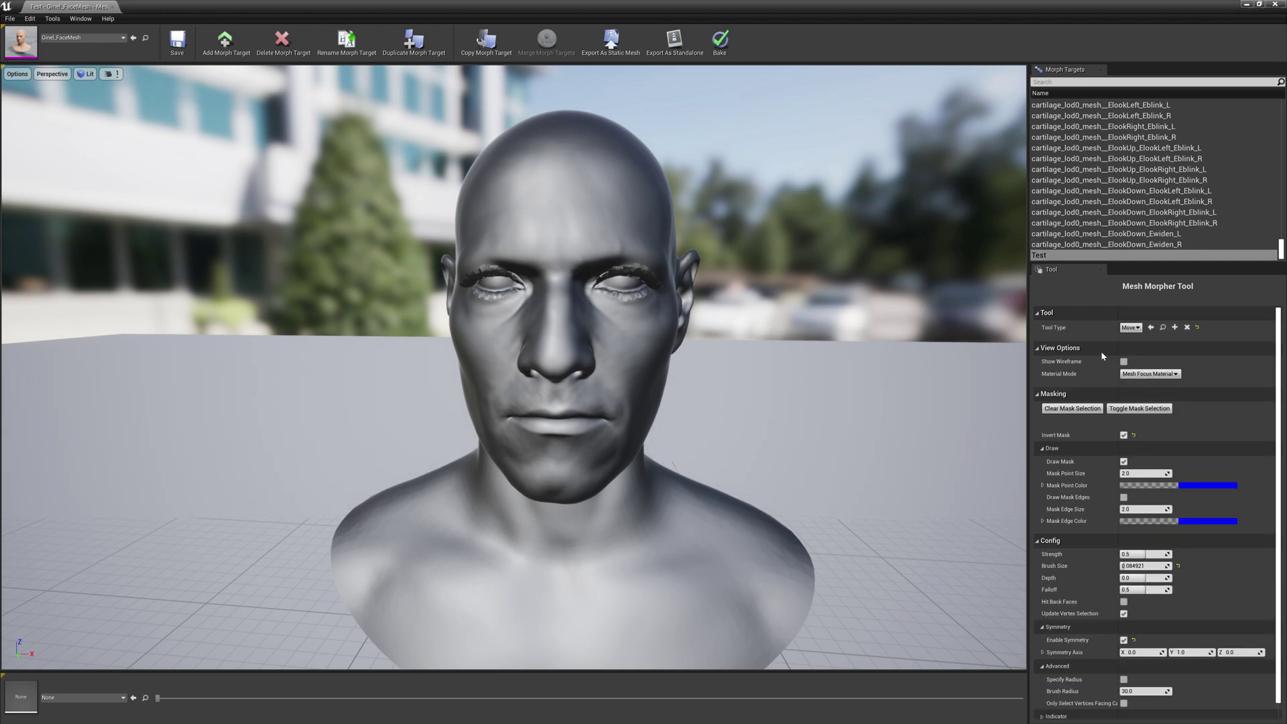
pyautogui.click(1125, 430)
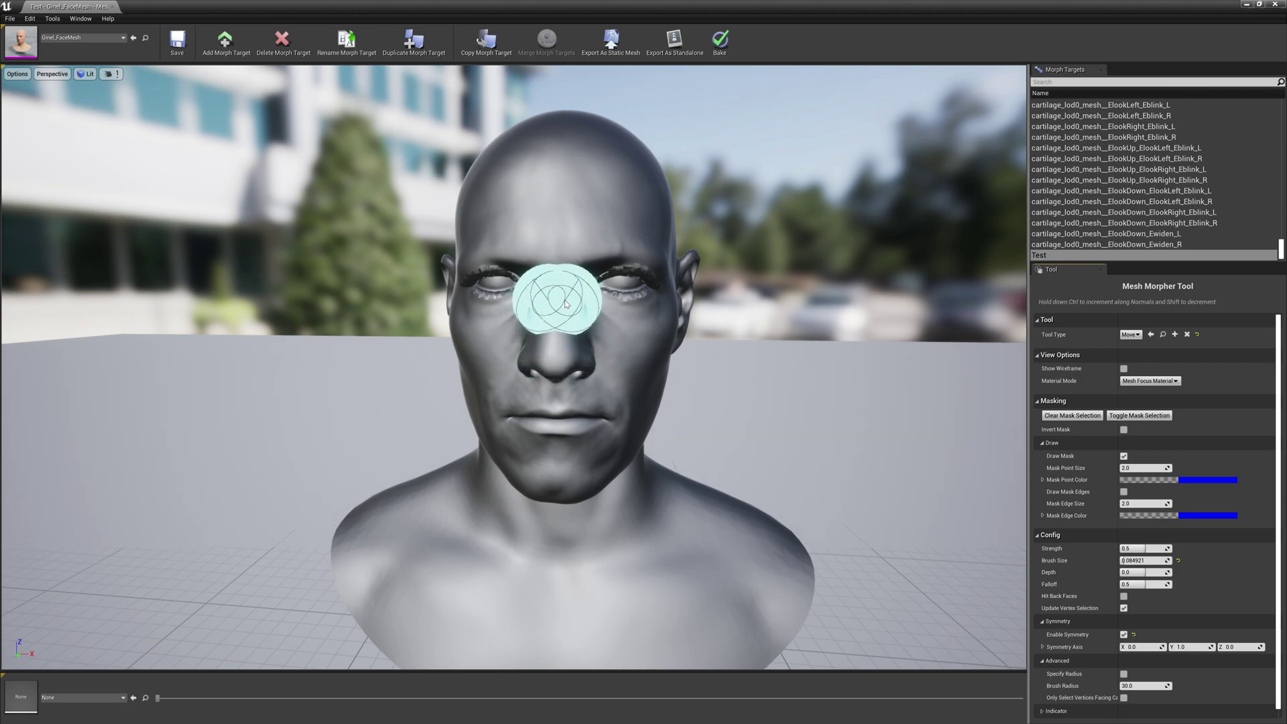
pyautogui.scroll(-1, 1185, 504)
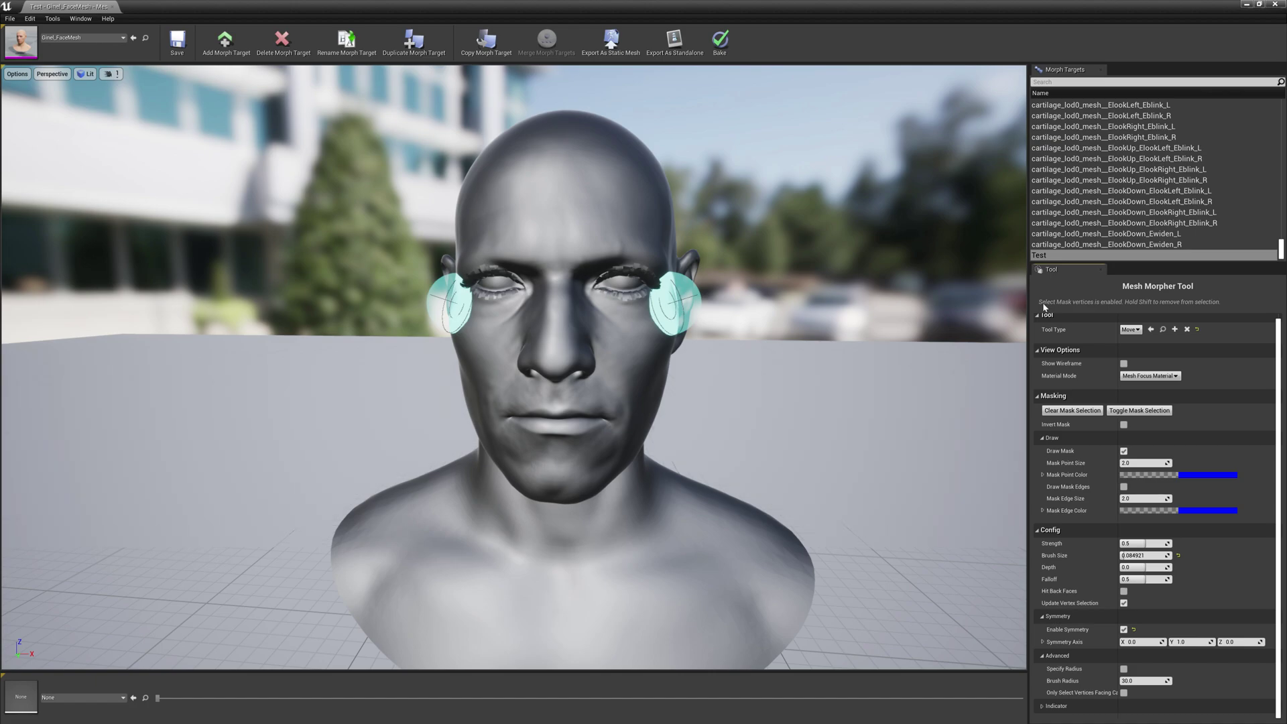
# Enable mask selection mode and reduce the brush size to 0.065873
pyautogui.click(1143, 411)
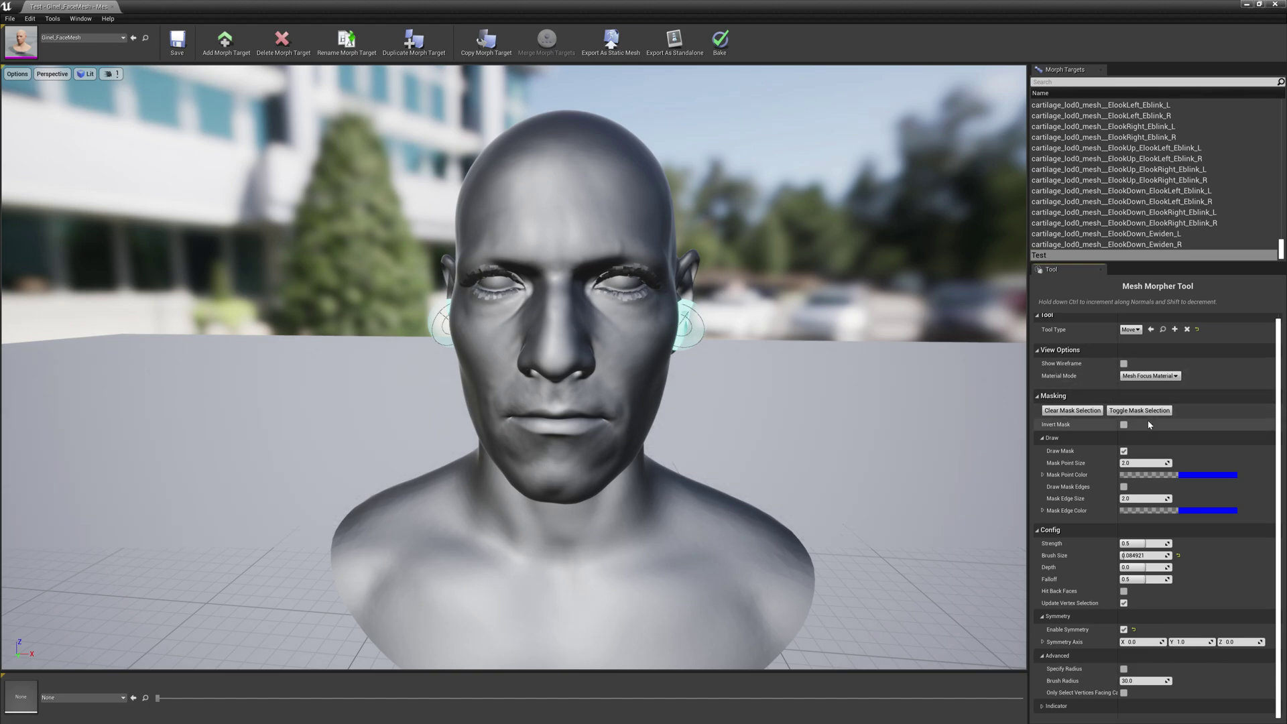
pyautogui.scroll(5, 550, 298)
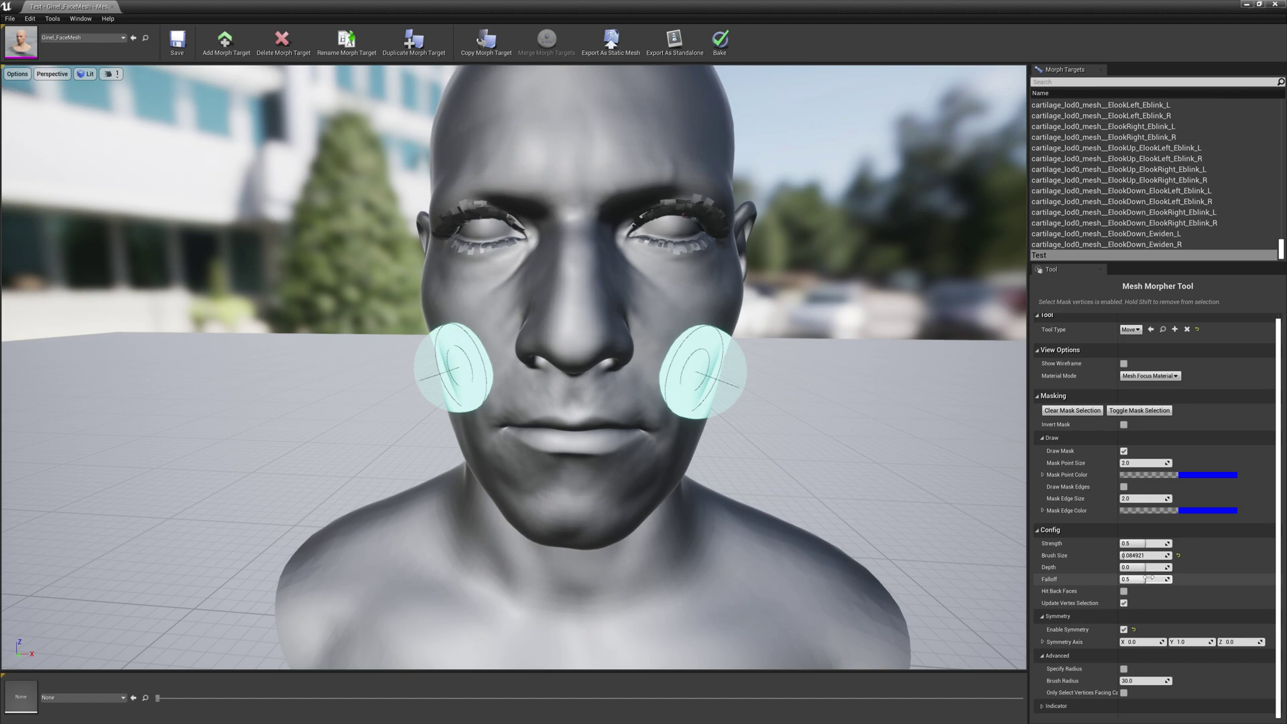
pyautogui.moveTo(1132, 554); pyautogui.dragTo(1113, 555)
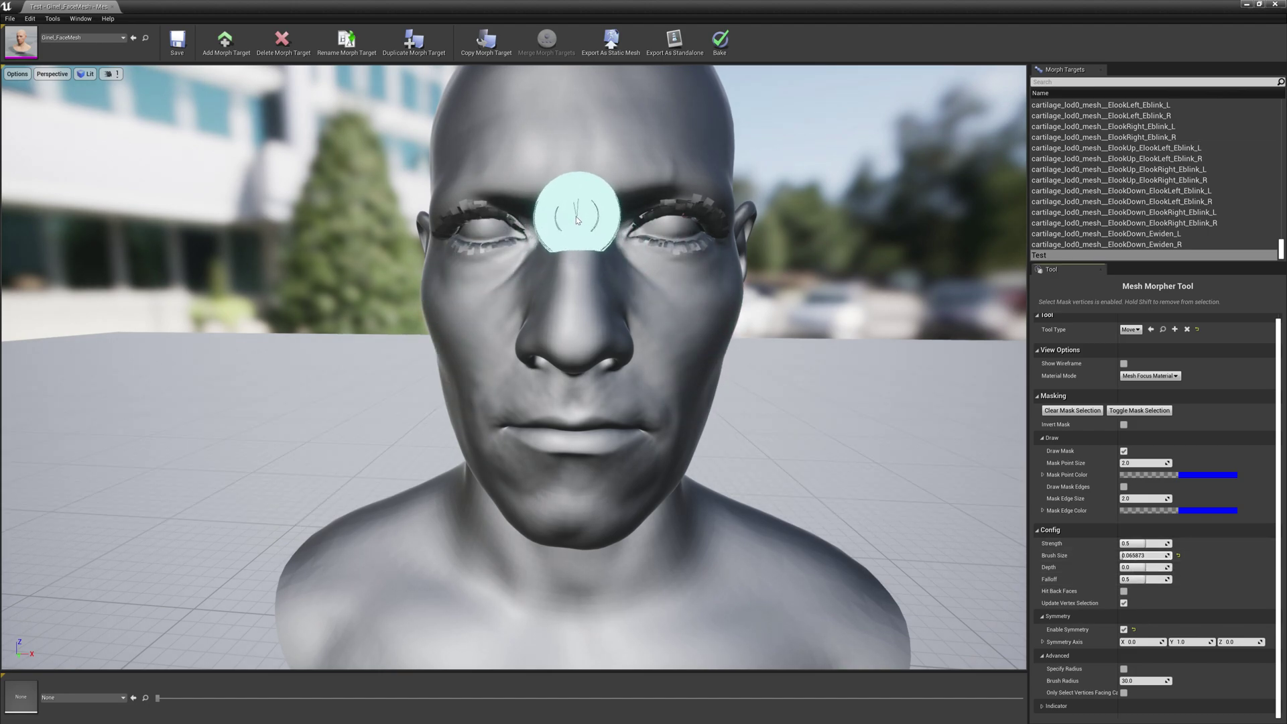
# Paint a symmetrical mask over the whole nose, from the bridge down to the tip and both nostril sides
pyautogui.moveTo(578, 225)
pyautogui.mouseDown()
pyautogui.moveTo(583, 301)
pyautogui.moveTo(608, 351)
pyautogui.mouseUp()
pyautogui.moveTo(694, 389)
pyautogui.keyDown('alt'); pyautogui.mouseDown()
pyautogui.moveTo(655, 393)
pyautogui.moveTo(824, 385)
pyautogui.mouseUp(); pyautogui.keyUp('alt')
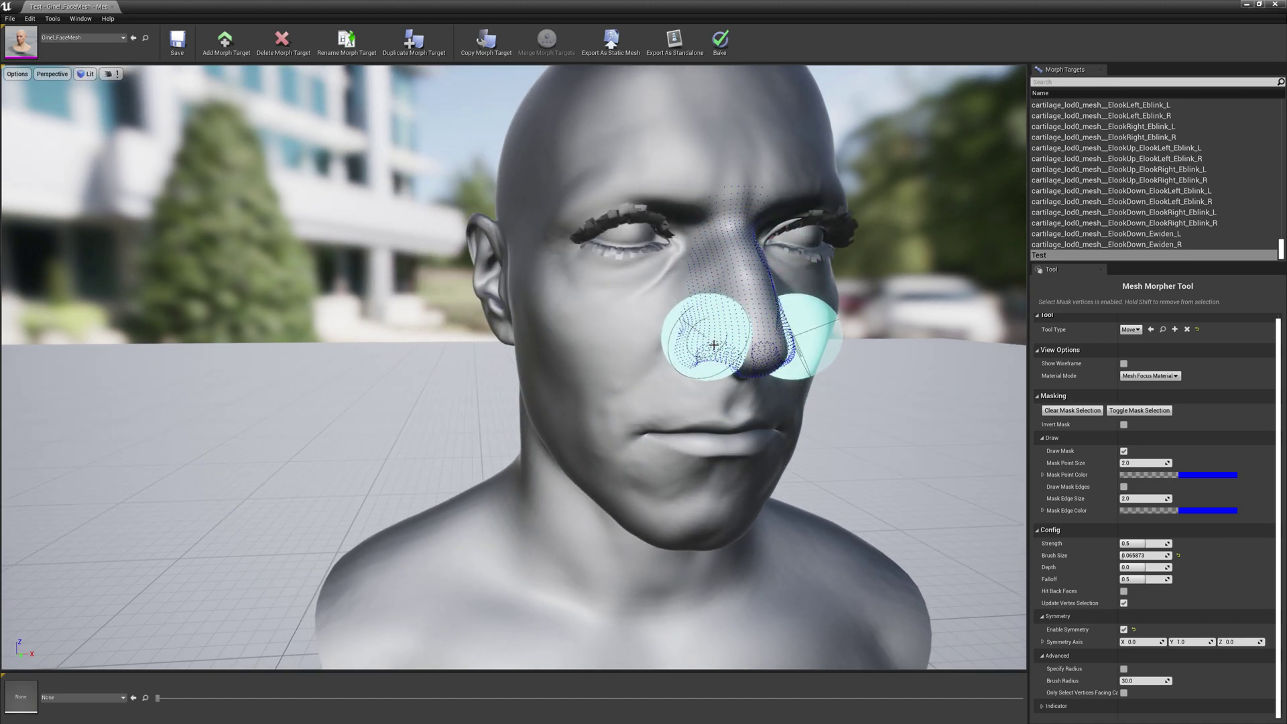
pyautogui.moveTo(626, 459)
pyautogui.keyDown('alt'); pyautogui.mouseDown()
pyautogui.moveTo(594, 492)
pyautogui.moveTo(568, 565)
pyautogui.mouseUp(); pyautogui.keyUp('alt')
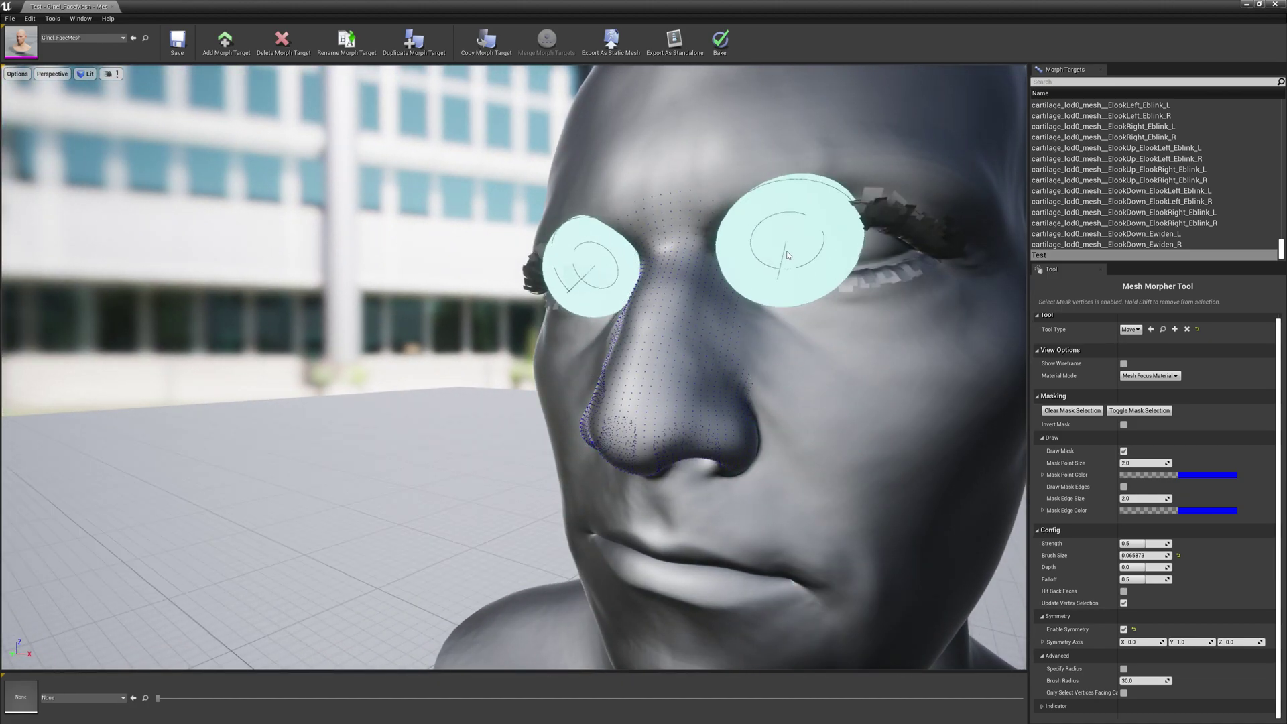
pyautogui.moveTo(788, 274); pyautogui.dragTo(801, 378)
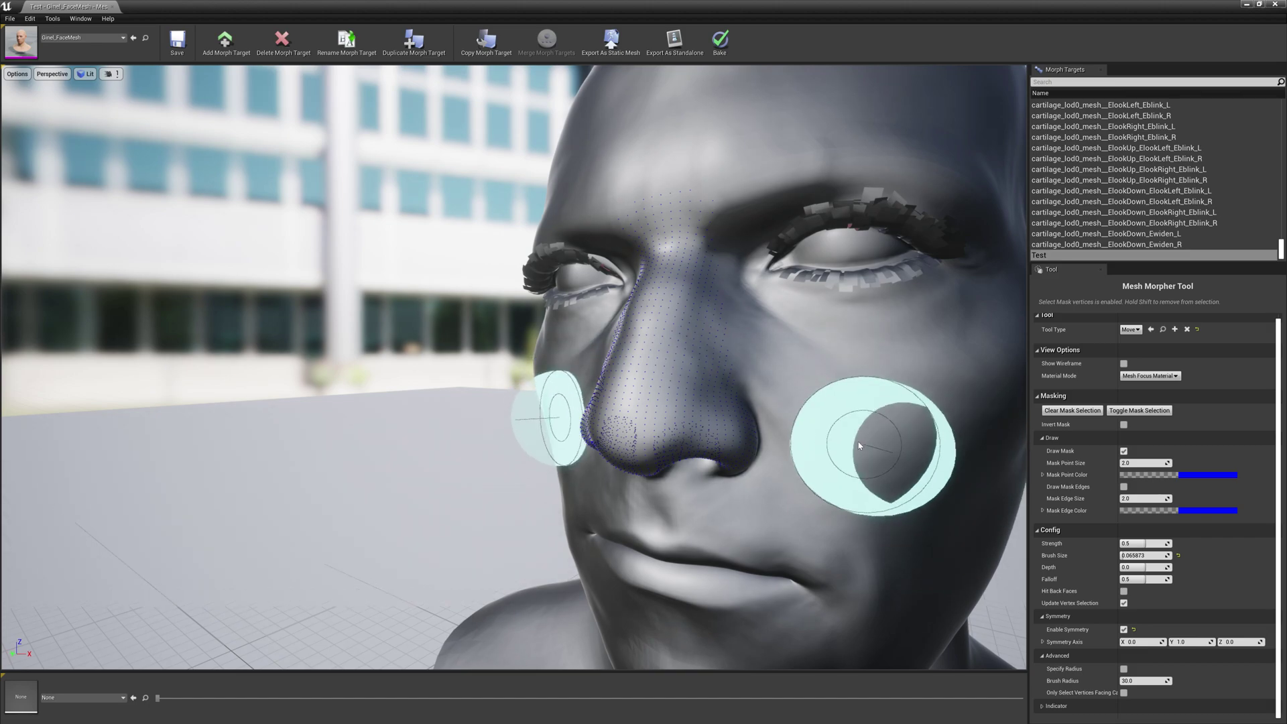
pyautogui.keyDown('alt'); pyautogui.moveTo(846, 434); pyautogui.dragTo(965, 432); pyautogui.keyUp('alt')
pyautogui.scroll(1, 862, 445)
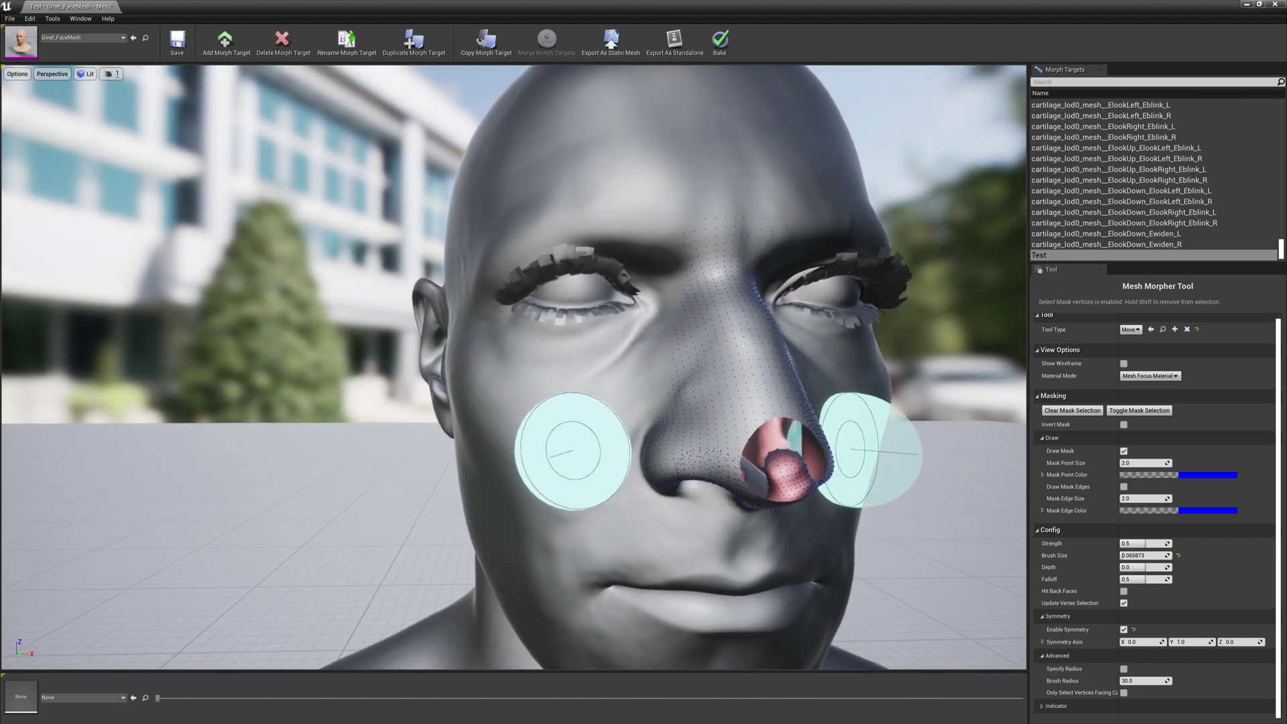
# Remove the stray mask points from the upper lip area below the nose and leave mask selection mode
pyautogui.scroll(-2, 831, 423)
pyautogui.moveTo(778, 401); pyautogui.dragTo(738, 432, button='right')
pyautogui.scroll(2, 737, 401)
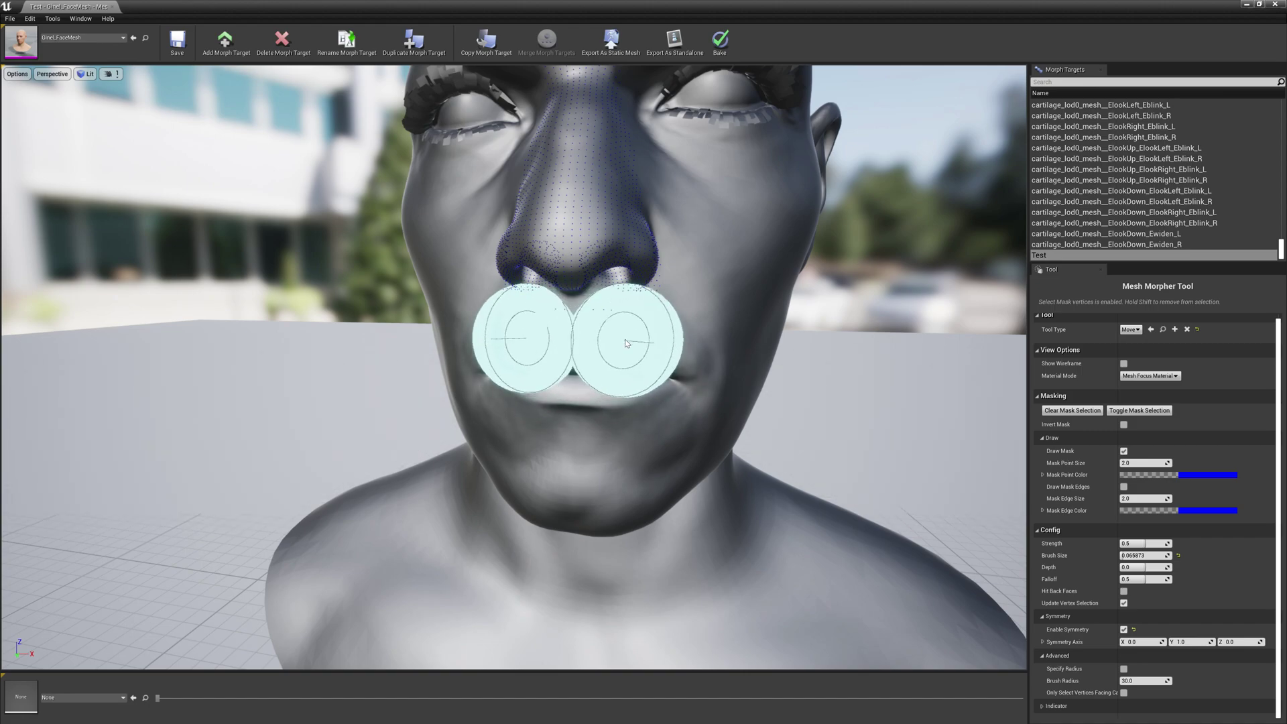
pyautogui.moveTo(625, 320); pyautogui.dragTo(551, 324)
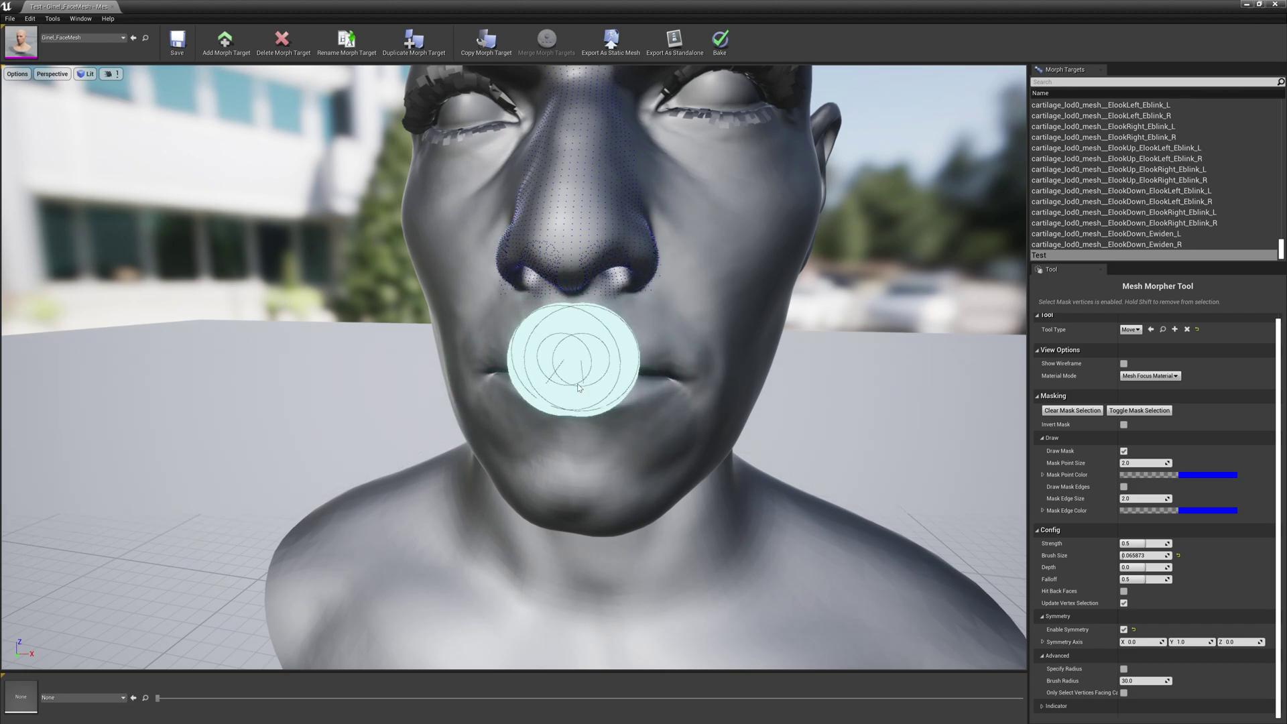
pyautogui.moveTo(714, 418)
pyautogui.keyDown('alt'); pyautogui.mouseDown()
pyautogui.moveTo(804, 399)
pyautogui.moveTo(831, 409)
pyautogui.mouseUp(); pyautogui.keyUp('alt')
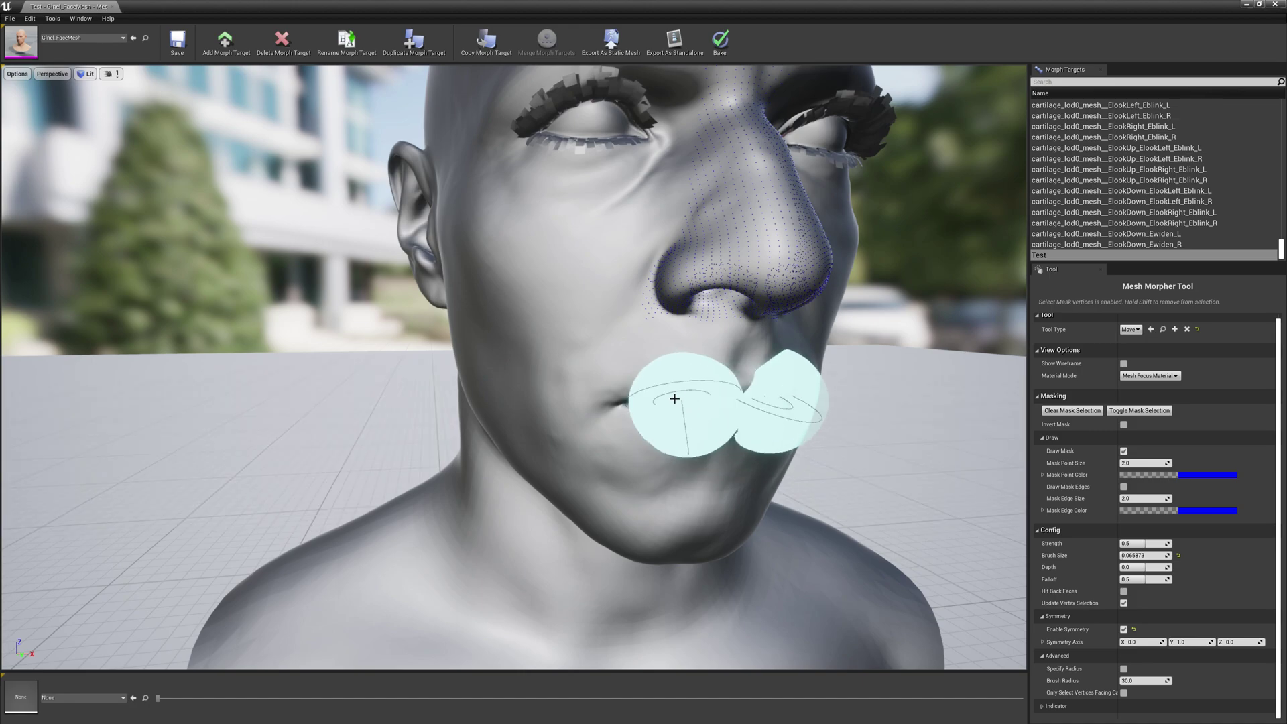
pyautogui.keyDown('alt'); pyautogui.moveTo(644, 482); pyautogui.dragTo(621, 488); pyautogui.keyUp('alt')
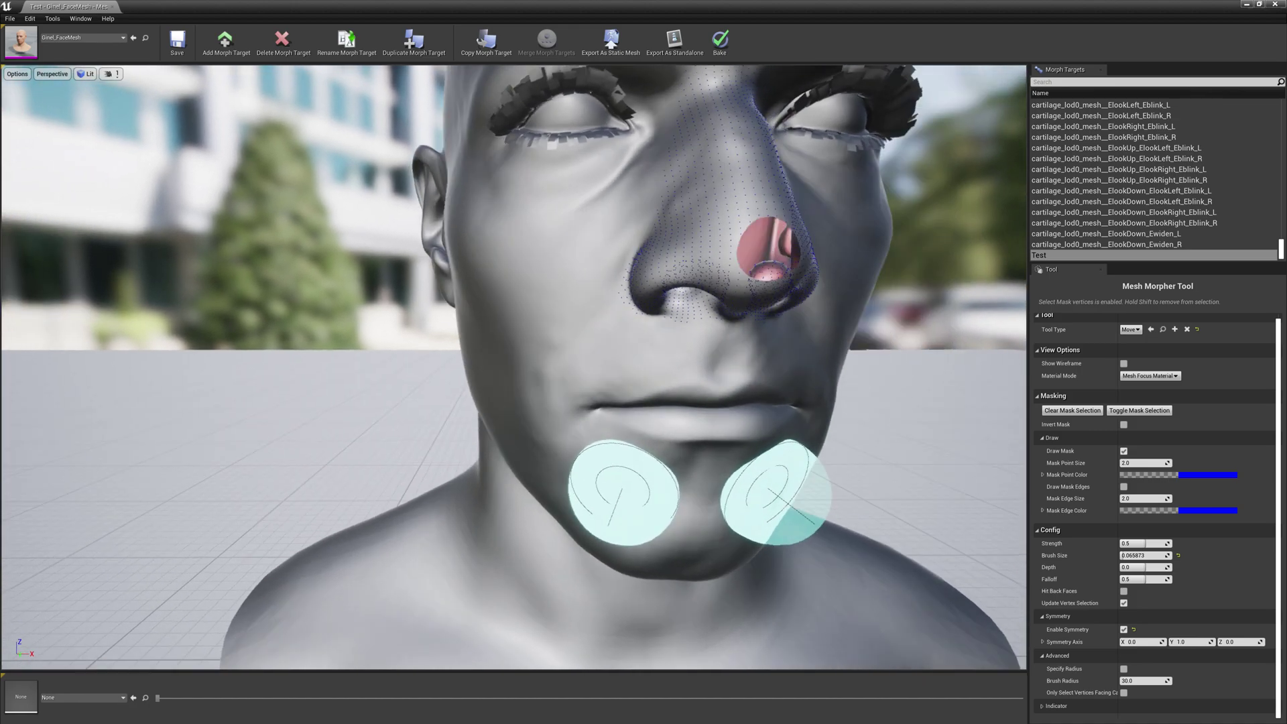
pyautogui.moveTo(620, 489)
pyautogui.keyDown('alt'); pyautogui.mouseDown(button='right')
pyautogui.moveTo(523, 460)
pyautogui.moveTo(660, 664)
pyautogui.mouseUp(button='right'); pyautogui.keyUp('alt')
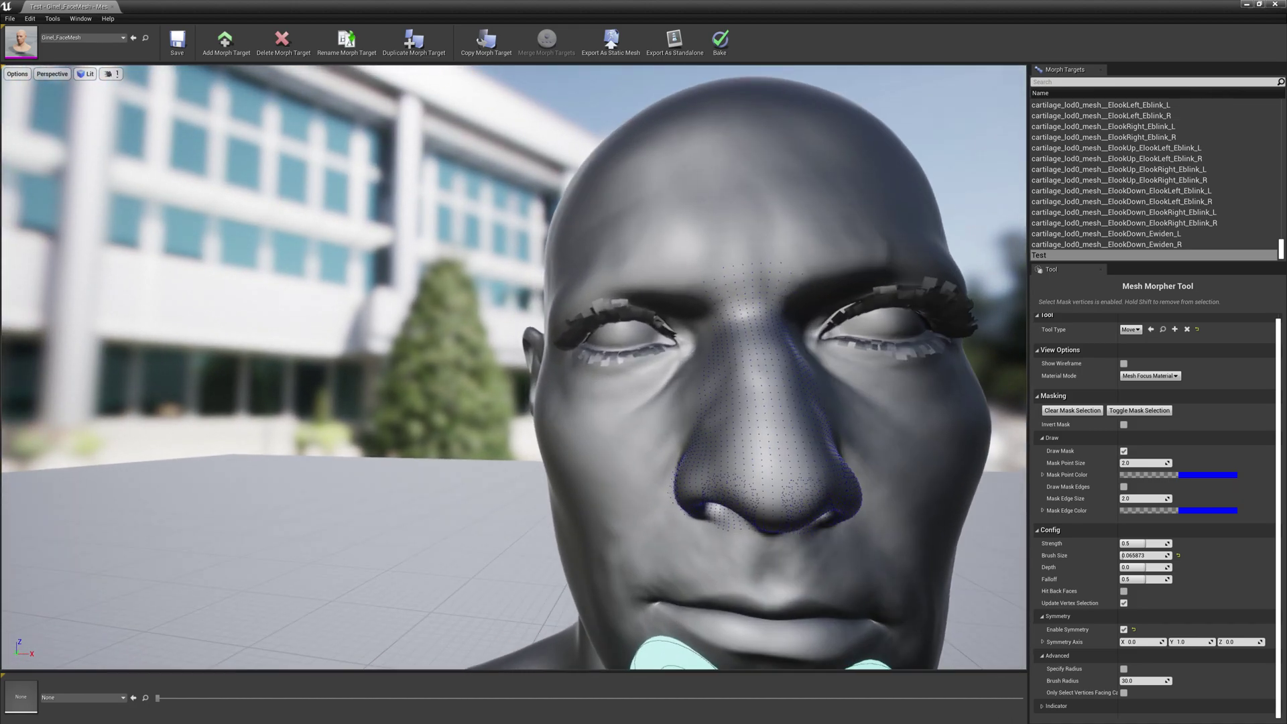
pyautogui.click(1137, 412)
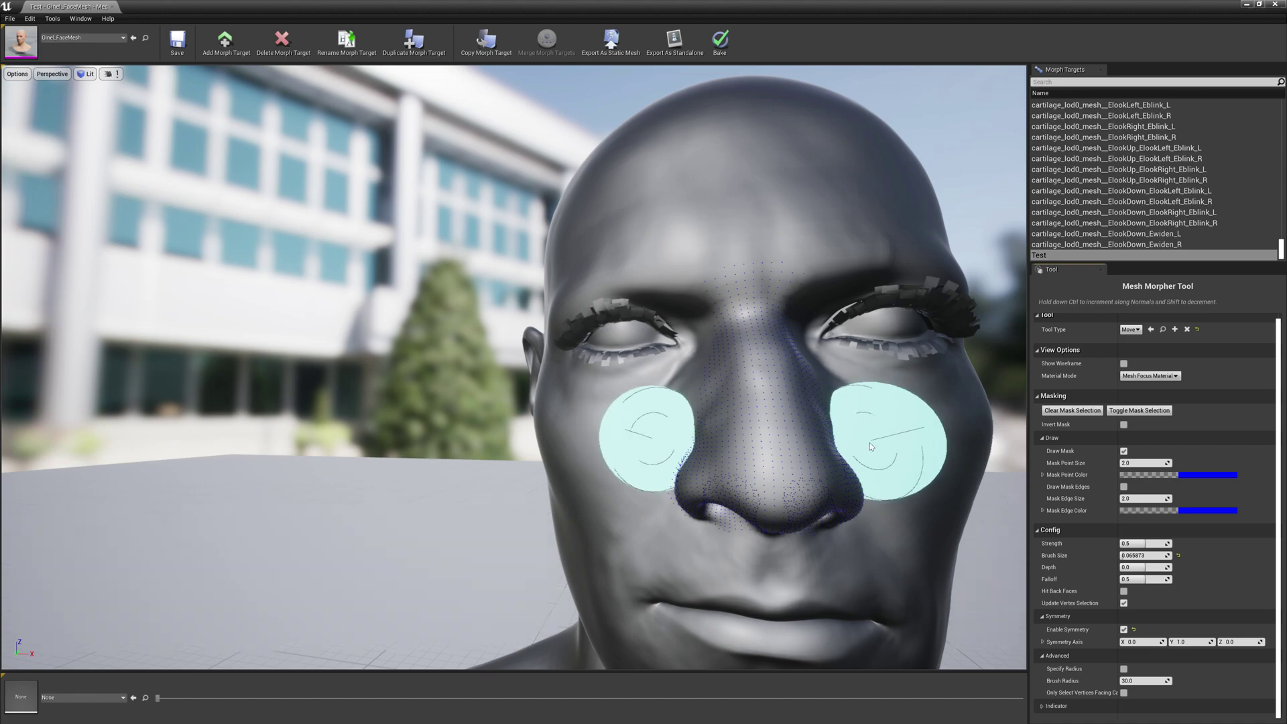
# Enlarge the Move brush to 0.097619 and pull the masked nose tip downward
pyautogui.moveTo(886, 443)
pyautogui.keyDown('alt'); pyautogui.mouseDown(button='right')
pyautogui.moveTo(781, 382)
pyautogui.moveTo(867, 419)
pyautogui.mouseUp(button='right'); pyautogui.keyUp('alt')
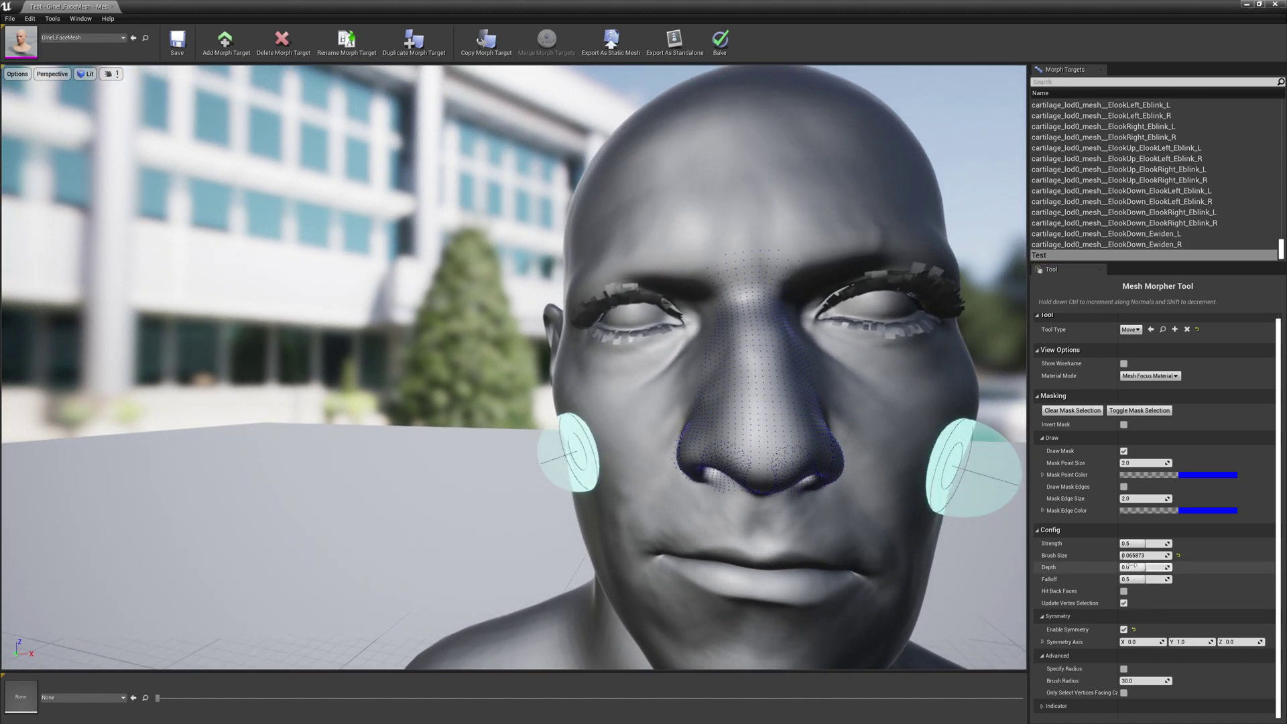
pyautogui.moveTo(1126, 556); pyautogui.dragTo(1133, 556)
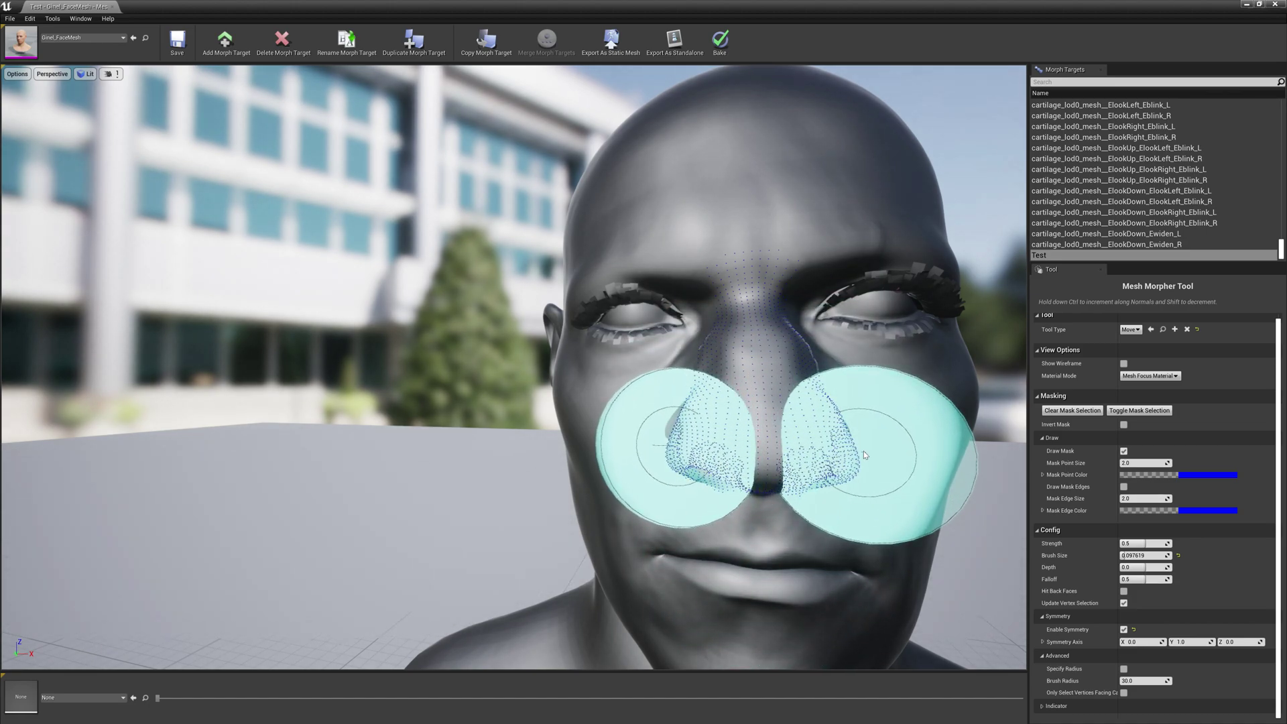
pyautogui.moveTo(858, 549)
pyautogui.mouseDown(button='right')
pyautogui.moveTo(861, 517)
pyautogui.moveTo(777, 634)
pyautogui.moveTo(923, 553)
pyautogui.mouseUp(button='right')
pyautogui.press('s')
pyautogui.press('w')
pyautogui.press('s')
pyautogui.press('s')
pyautogui.press('w')
pyautogui.moveTo(812, 514)
pyautogui.mouseDown(button='right')
pyautogui.moveTo(938, 539)
pyautogui.moveTo(812, 515)
pyautogui.mouseUp(button='right')
pyautogui.press('a')
pyautogui.press('d')
pyautogui.press('w')
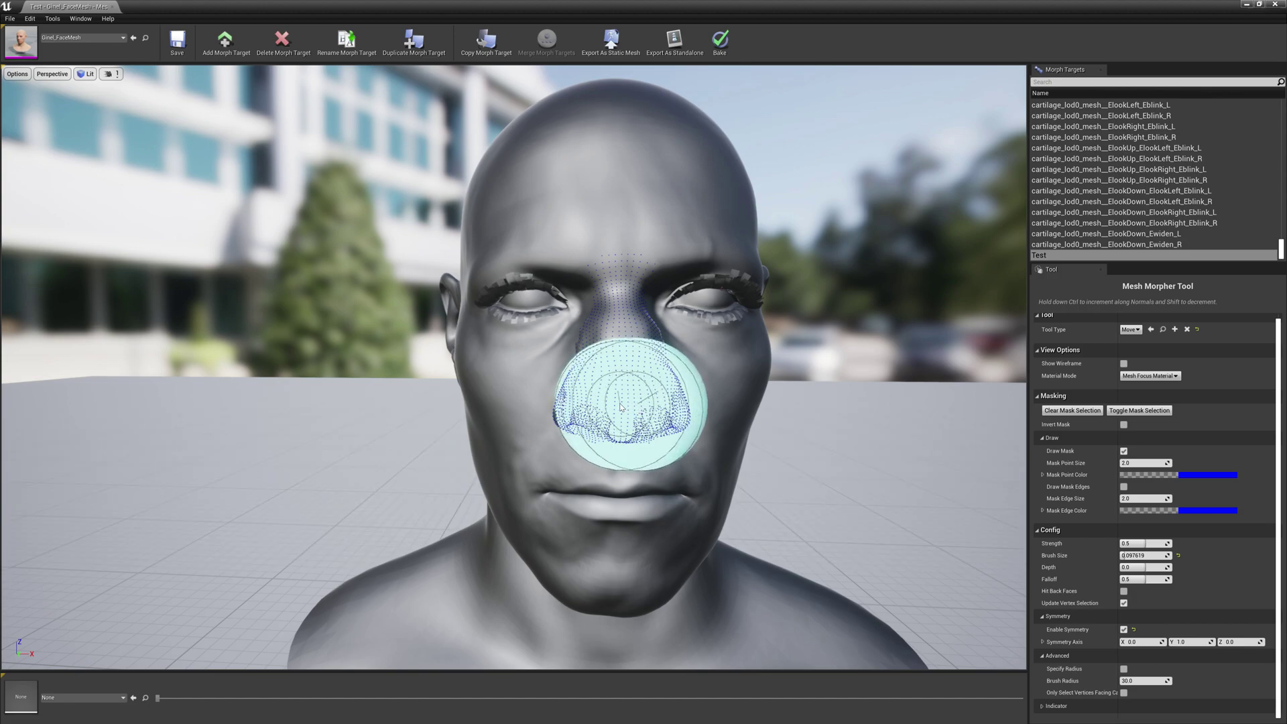
pyautogui.moveTo(621, 407); pyautogui.dragTo(628, 439)
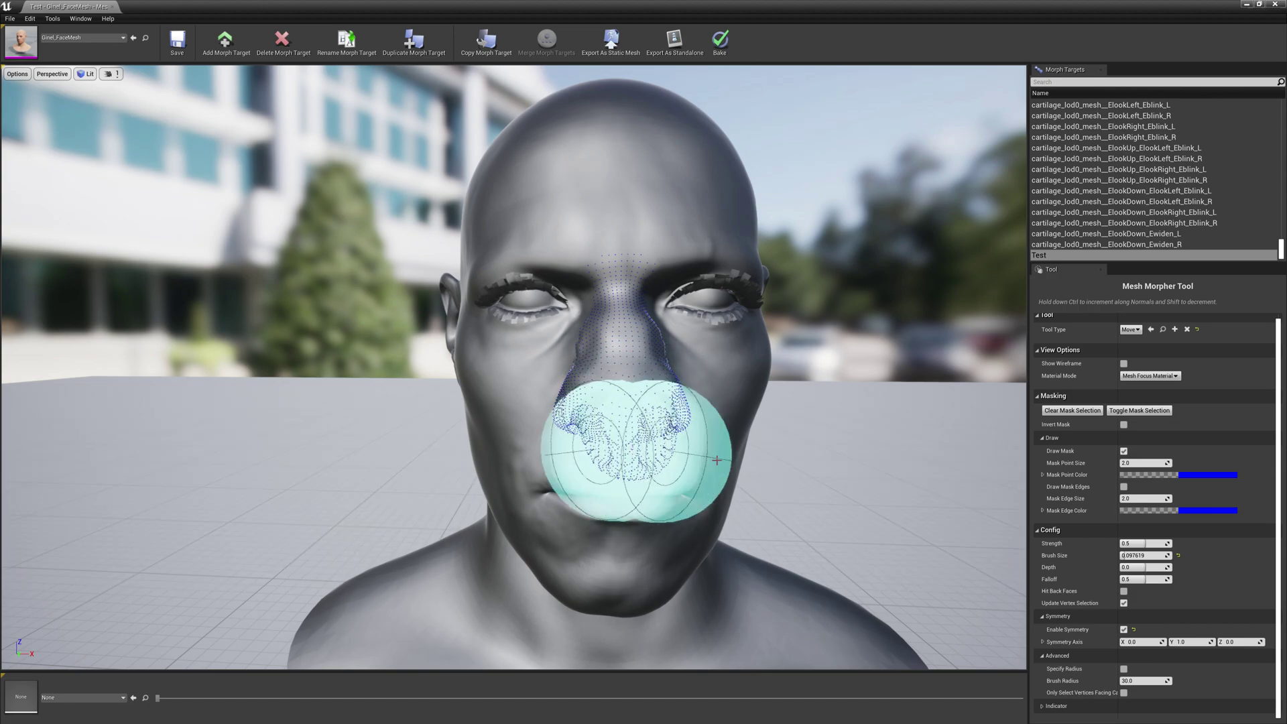
# Switch the tool type to Smooth and set its brush size to 0.065873
pyautogui.moveTo(757, 463); pyautogui.dragTo(510, 469, button='right')
pyautogui.moveTo(791, 550)
pyautogui.keyDown('alt'); pyautogui.mouseDown()
pyautogui.moveTo(526, 451)
pyautogui.moveTo(503, 399)
pyautogui.moveTo(425, 436)
pyautogui.moveTo(460, 437)
pyautogui.moveTo(448, 456)
pyautogui.moveTo(805, 474)
pyautogui.moveTo(933, 560)
pyautogui.moveTo(753, 494)
pyautogui.moveTo(711, 411)
pyautogui.mouseUp(); pyautogui.keyUp('alt')
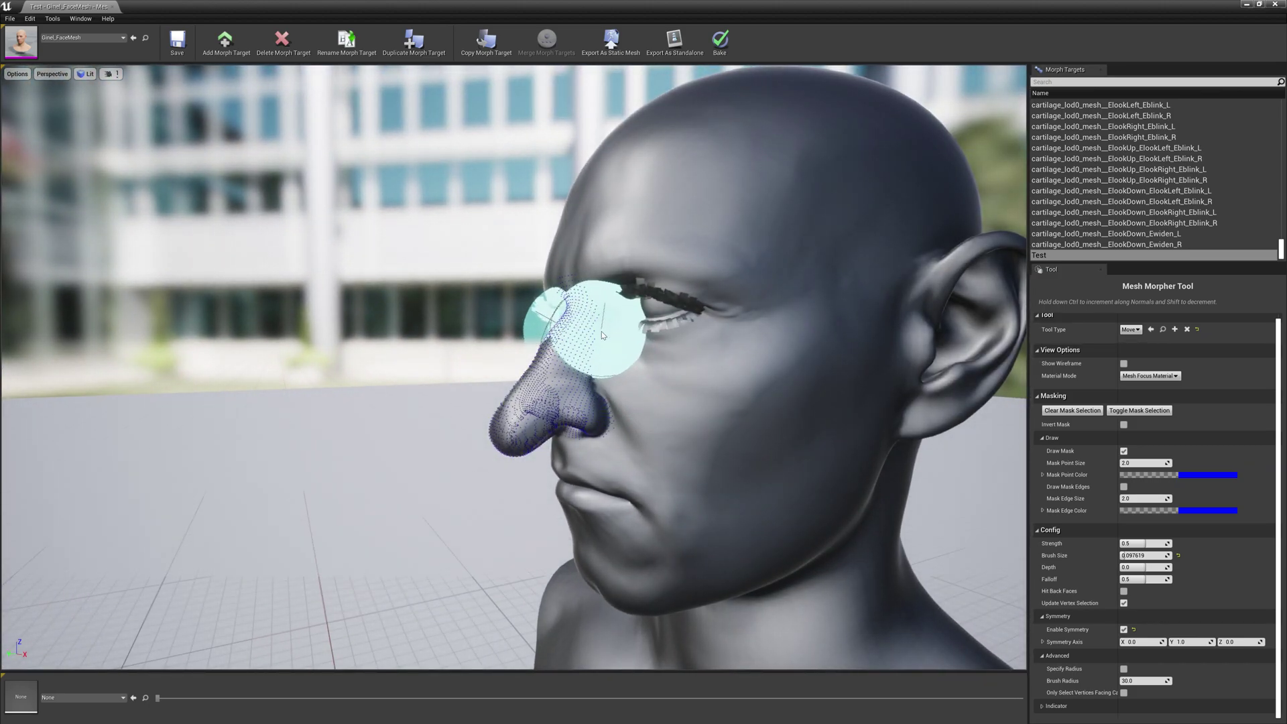
pyautogui.moveTo(640, 453)
pyautogui.keyDown('alt'); pyautogui.mouseDown(button='right')
pyautogui.moveTo(655, 440)
pyautogui.moveTo(709, 488)
pyautogui.mouseUp(button='right'); pyautogui.keyUp('alt')
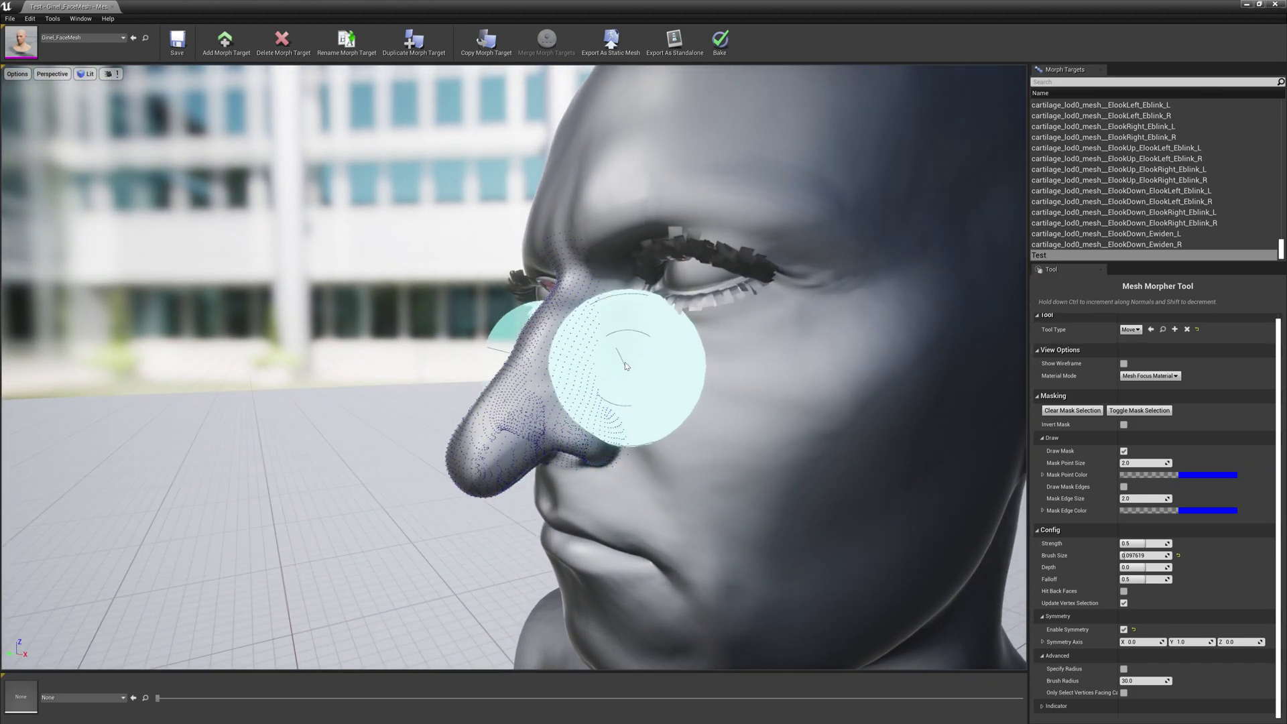
pyautogui.click(1129, 329)
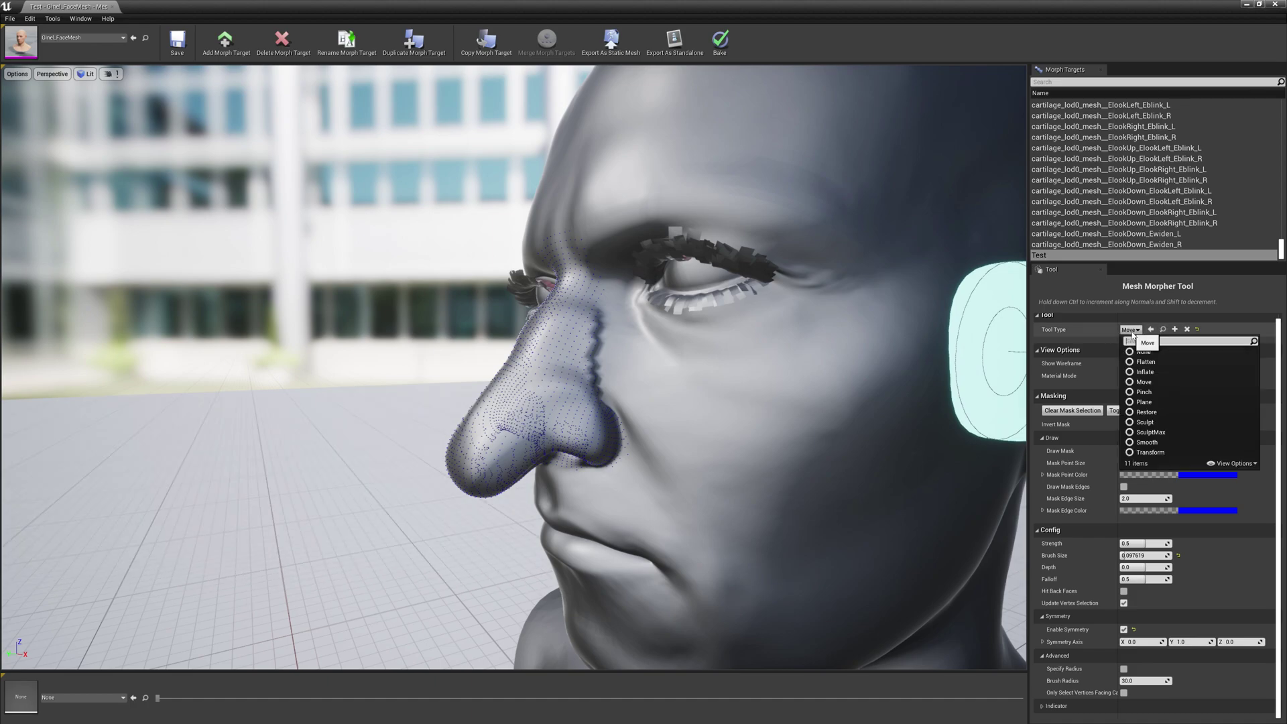
pyautogui.click(1147, 442)
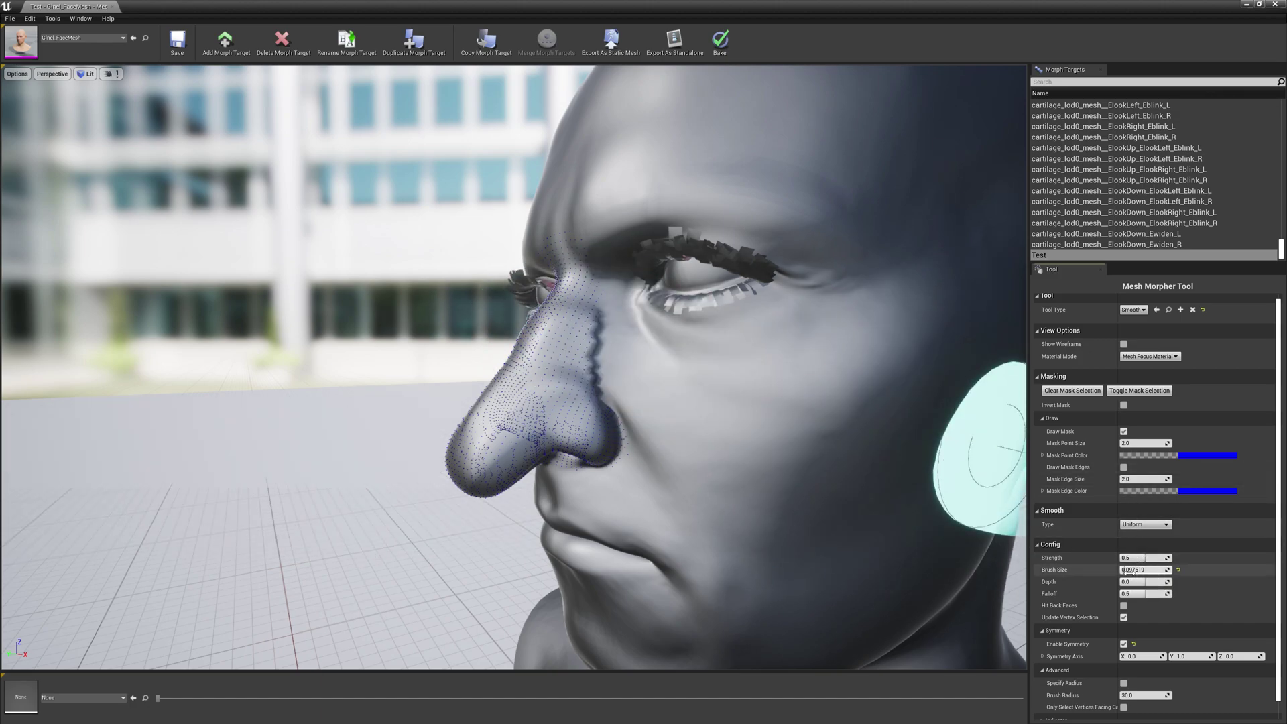
pyautogui.moveTo(1133, 571); pyautogui.dragTo(1114, 571)
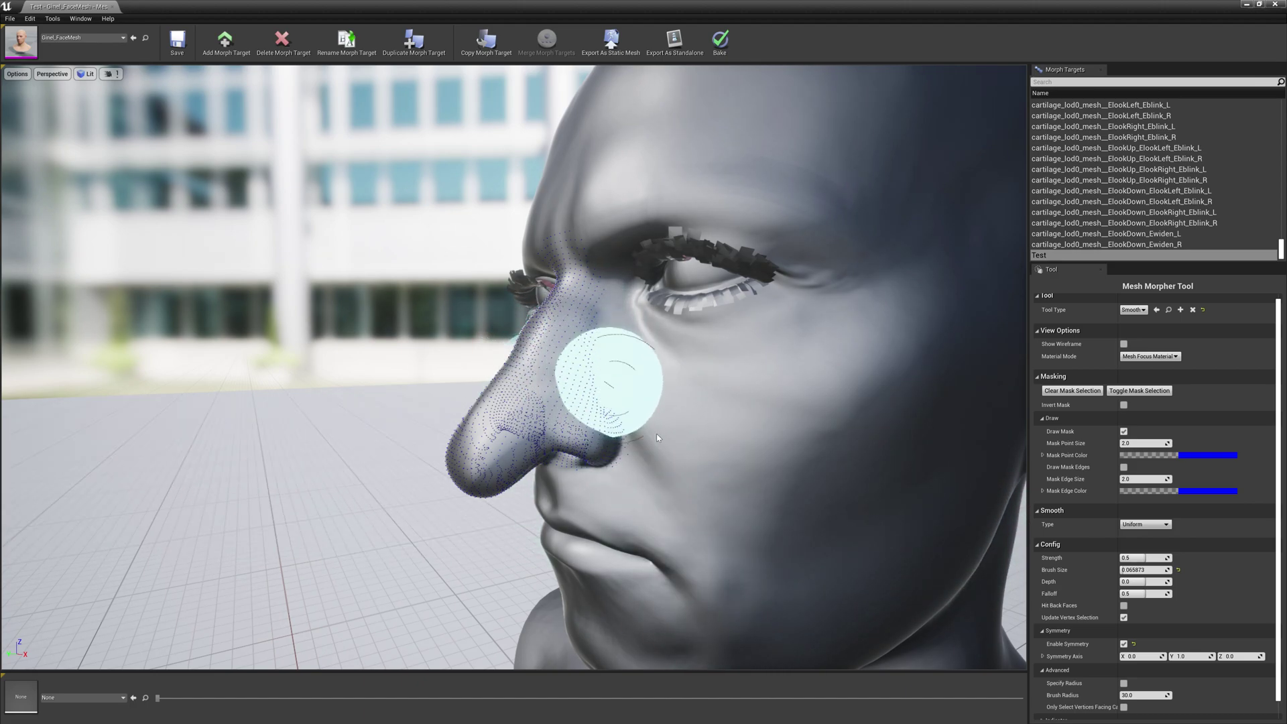
# Smooth the sides of the reshaped nose up toward the inner eye corners
pyautogui.keyDown('alt'); pyautogui.moveTo(731, 426); pyautogui.dragTo(992, 427); pyautogui.keyUp('alt')
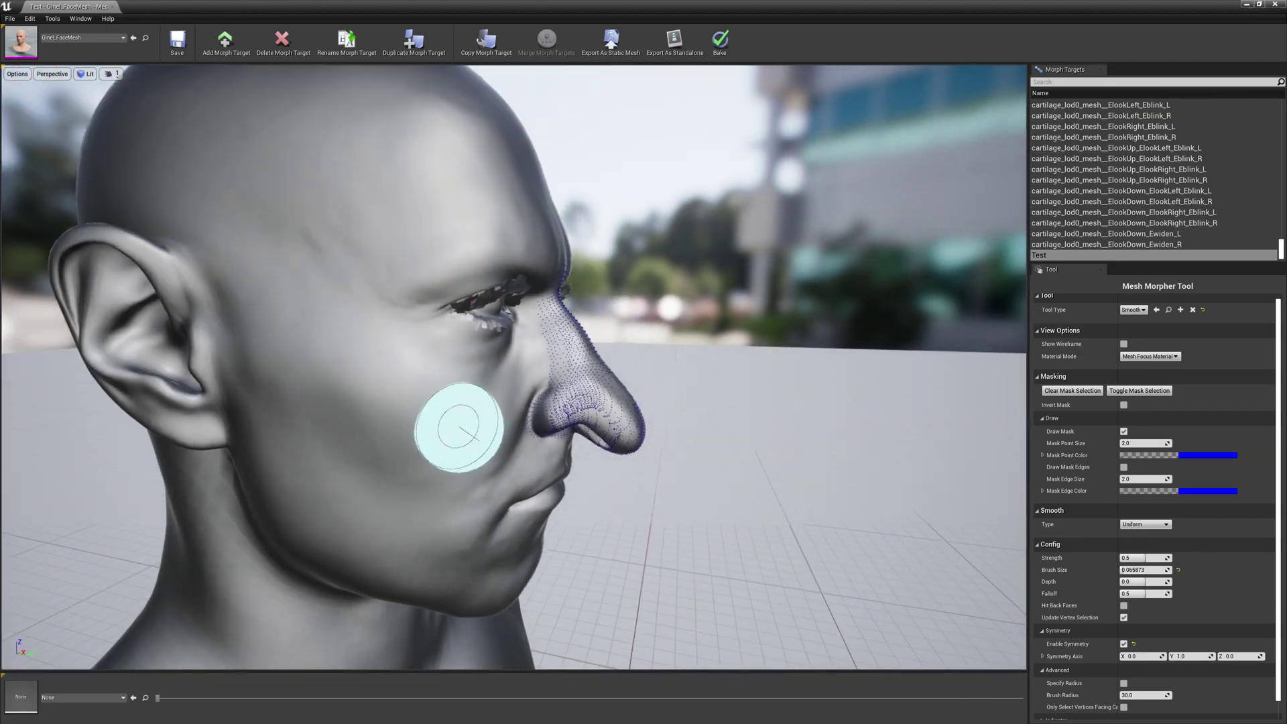
pyautogui.scroll(-1, 459, 427)
pyautogui.keyDown('alt'); pyautogui.moveTo(770, 421); pyautogui.dragTo(506, 419); pyautogui.keyUp('alt')
pyautogui.moveTo(610, 365); pyautogui.dragTo(483, 272)
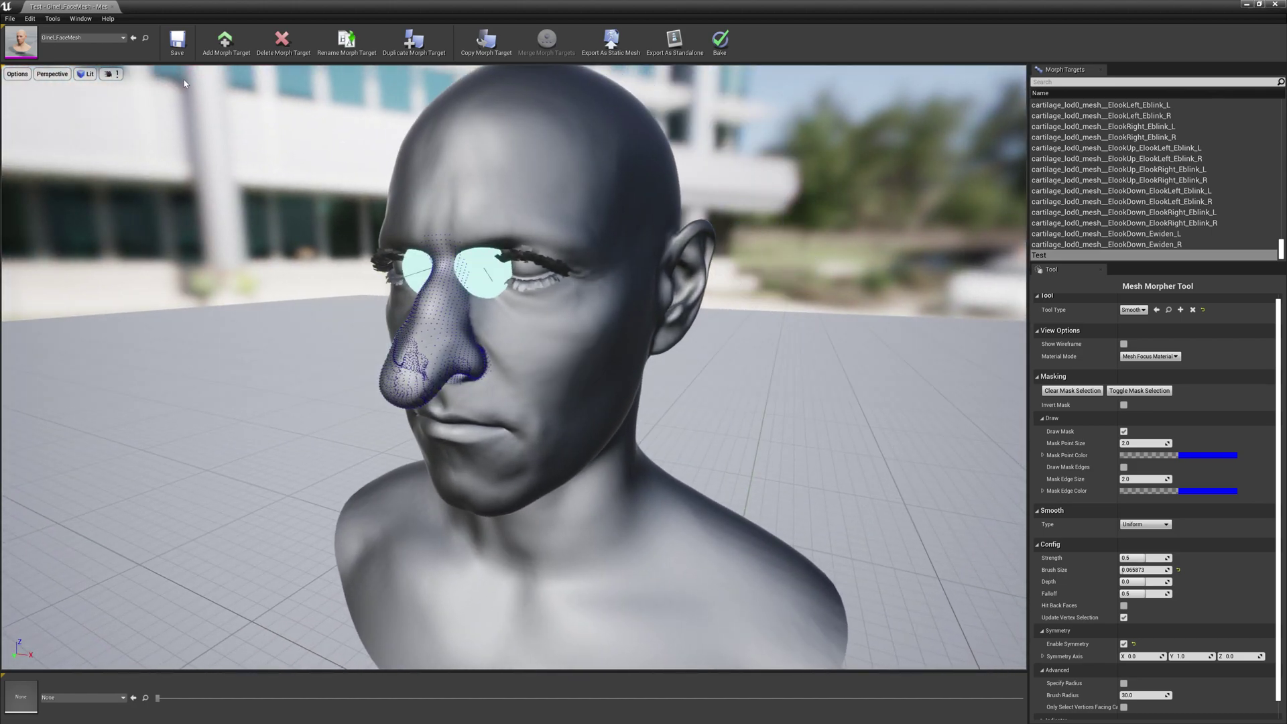
# Save the Ginel_FaceMesh asset and maximize its skeletal mesh editor window
pyautogui.click(177, 46)
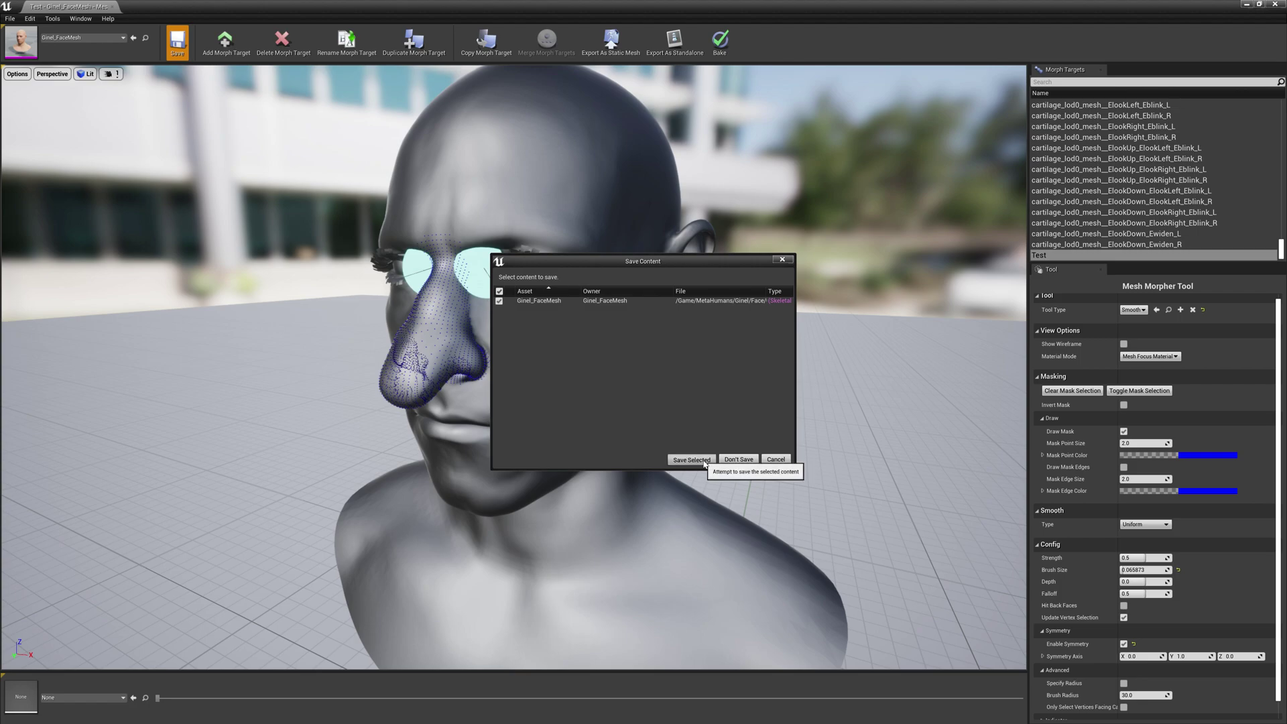
pyautogui.click(691, 460)
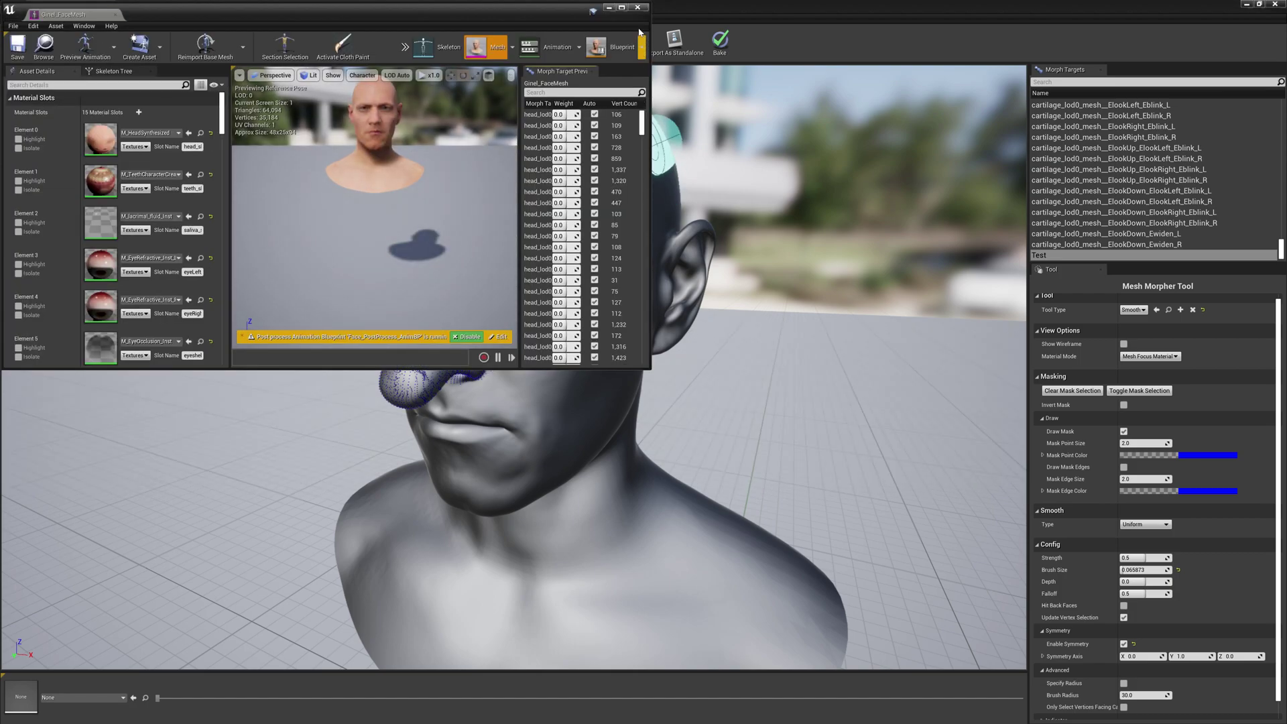
pyautogui.click(622, 8)
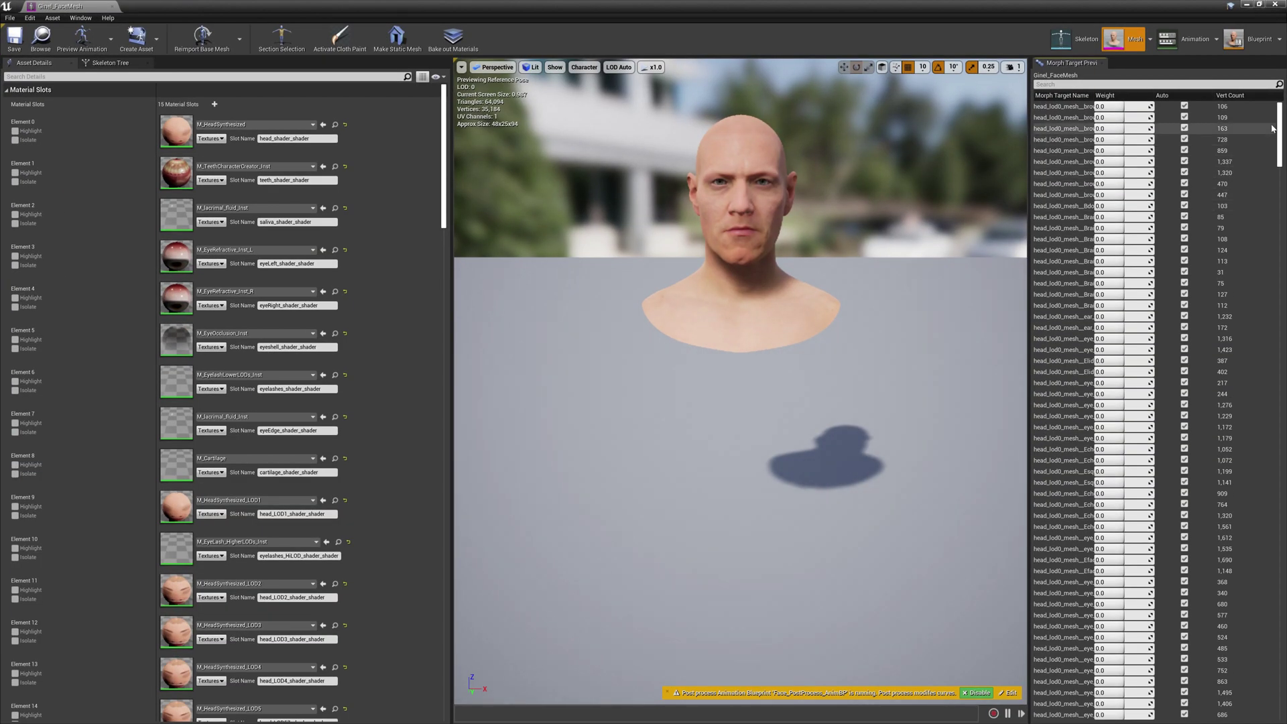
# Preview the Test morph target by raising its weight to about 0.99, and inspect the nose from the side
pyautogui.moveTo(1281, 121); pyautogui.dragTo(1273, 688)
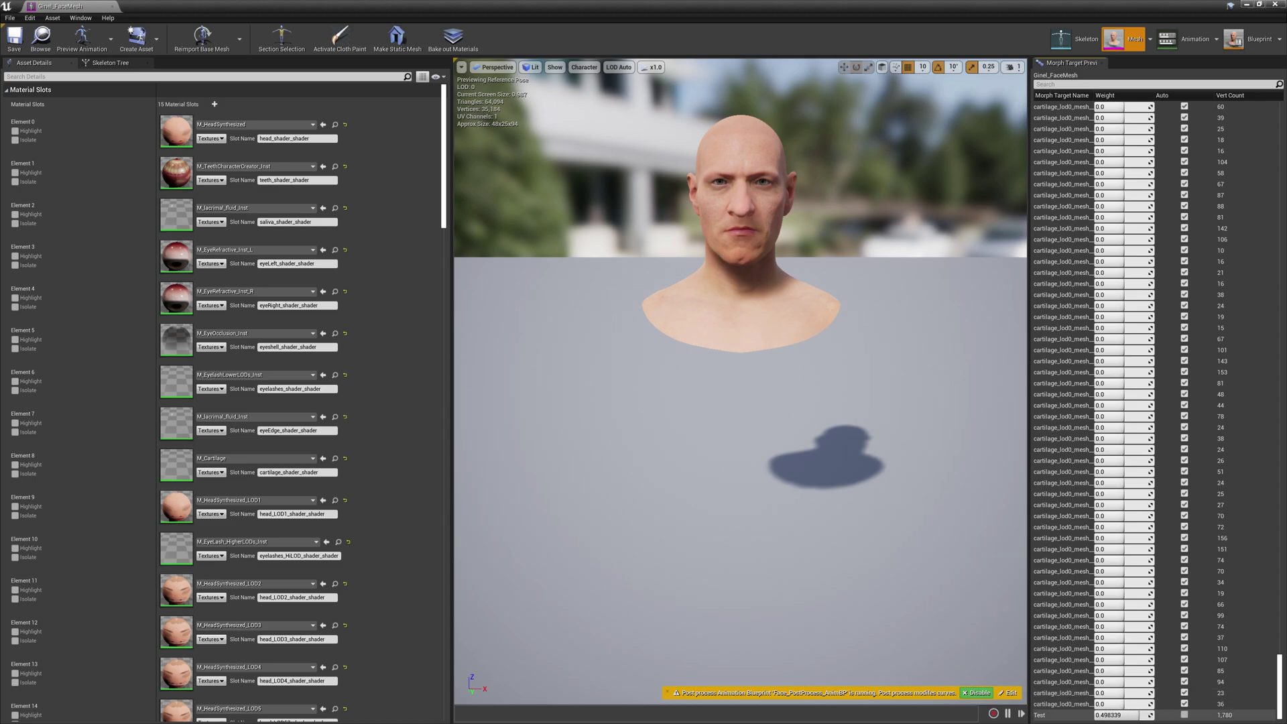
pyautogui.moveTo(1151, 714); pyautogui.dragTo(1147, 714)
pyautogui.moveTo(938, 429); pyautogui.dragTo(664, 315, button='right')
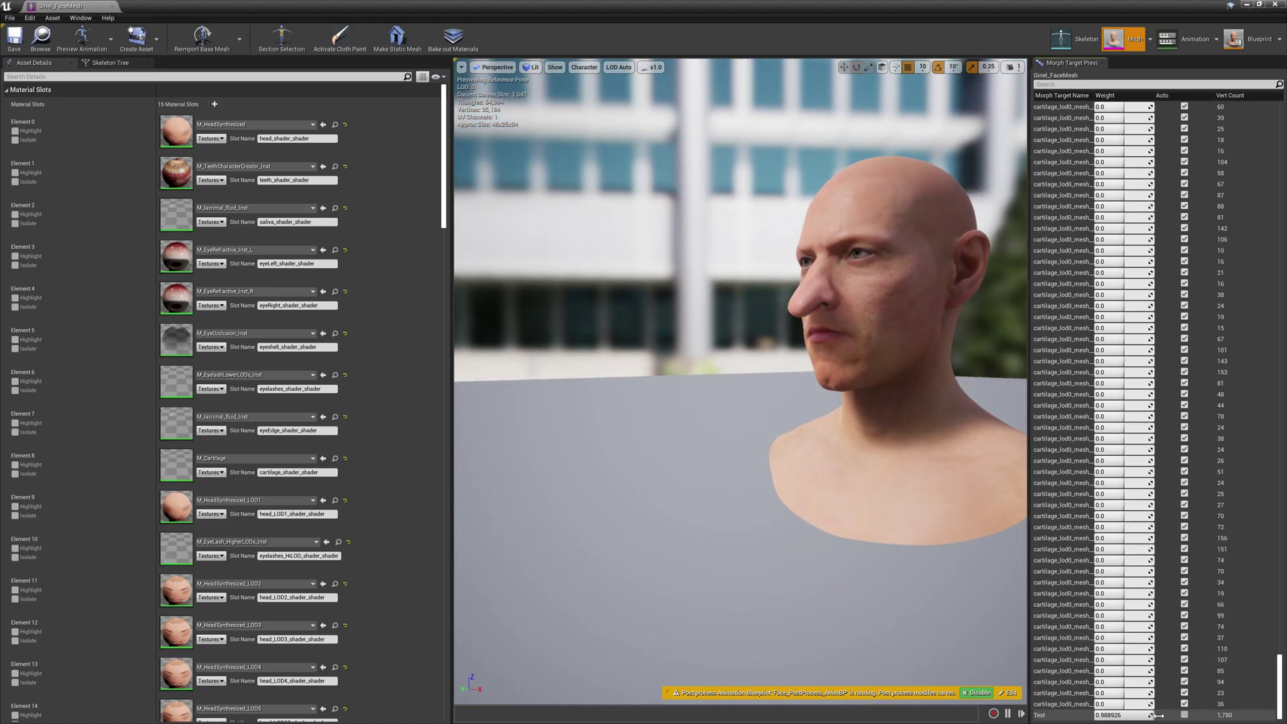
pyautogui.moveTo(1158, 715)
pyautogui.mouseDown()
pyautogui.moveTo(1116, 715)
pyautogui.moveTo(1148, 715)
pyautogui.mouseUp()
pyautogui.moveTo(891, 469); pyautogui.dragTo(958, 489, button='right')
# Back in the Mesh Morpher window, enable Invert Mask and turn on mask selection
pyautogui.keyDown('alt'); pyautogui.moveTo(737, 402); pyautogui.dragTo(932, 402); pyautogui.keyUp('alt')
pyautogui.keyDown('alt'); pyautogui.moveTo(737, 402); pyautogui.dragTo(697, 402, button='right'); pyautogui.keyUp('alt')
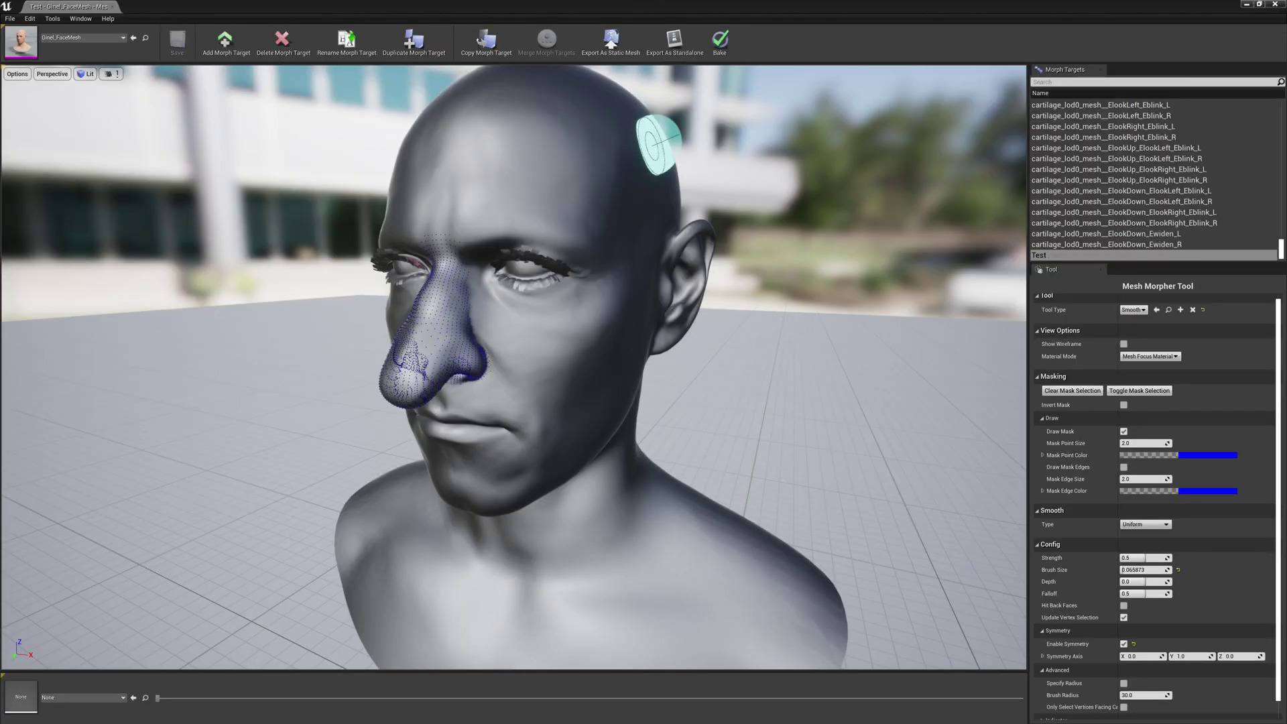
pyautogui.keyDown('alt'); pyautogui.moveTo(667, 293); pyautogui.dragTo(794, 281); pyautogui.keyUp('alt')
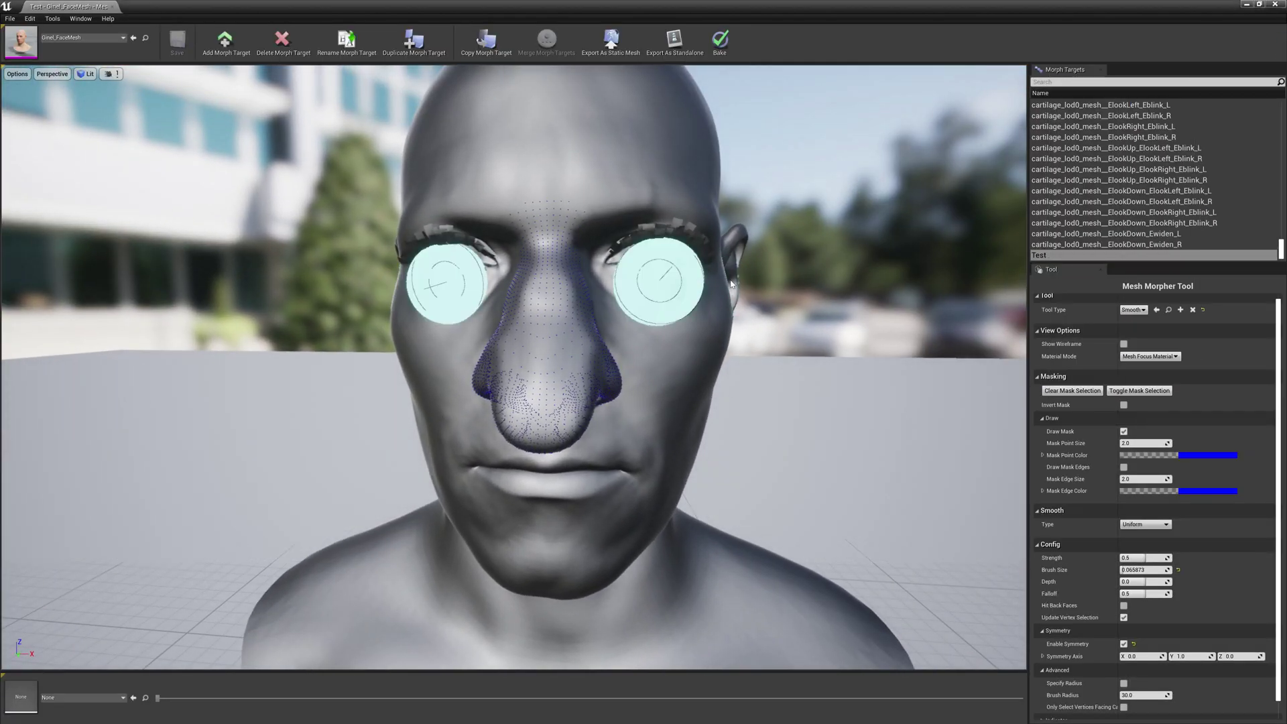
pyautogui.click(1124, 405)
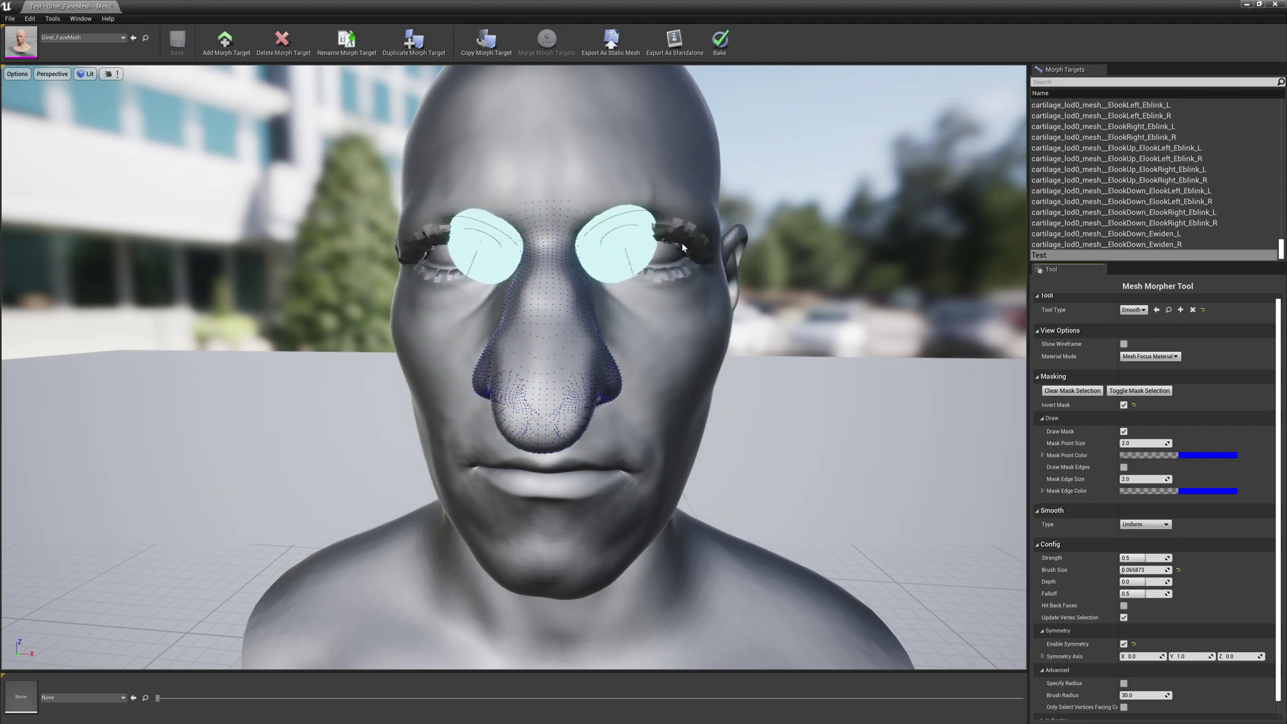
pyautogui.click(1133, 391)
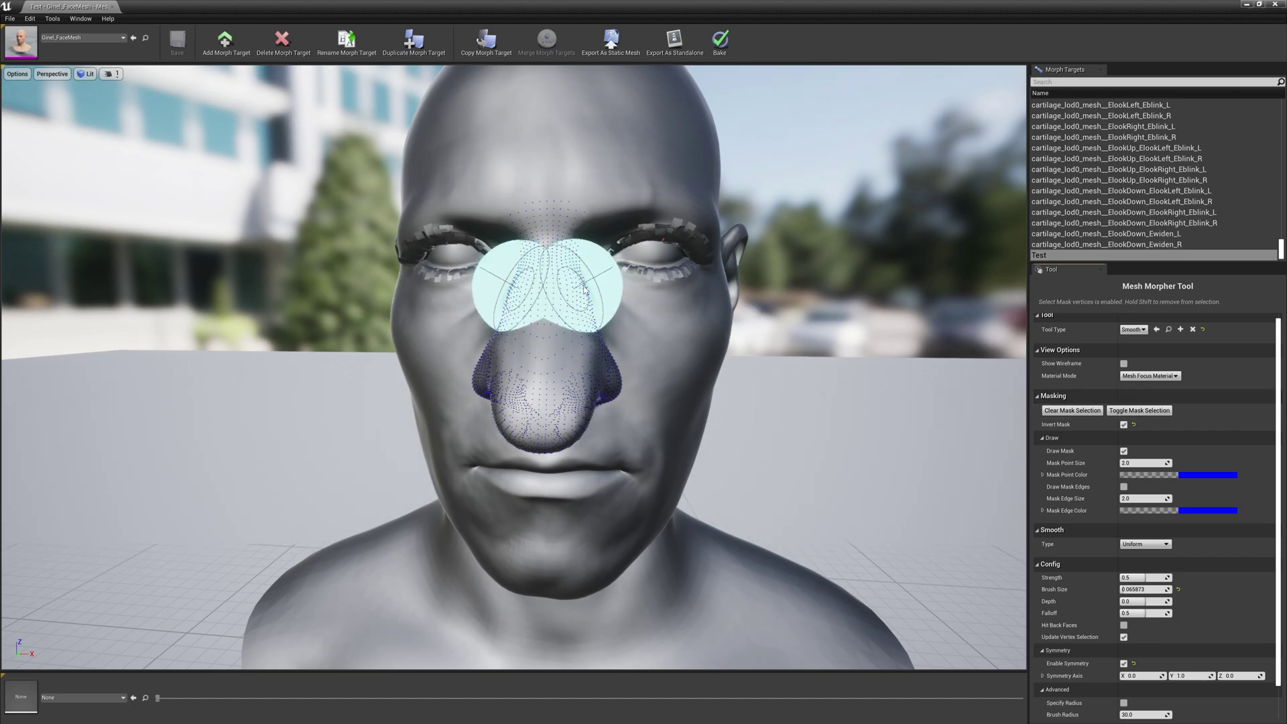
# Paint both eyes with their lids and the lips into the mask, using symmetry
pyautogui.moveTo(623, 265); pyautogui.dragTo(673, 256)
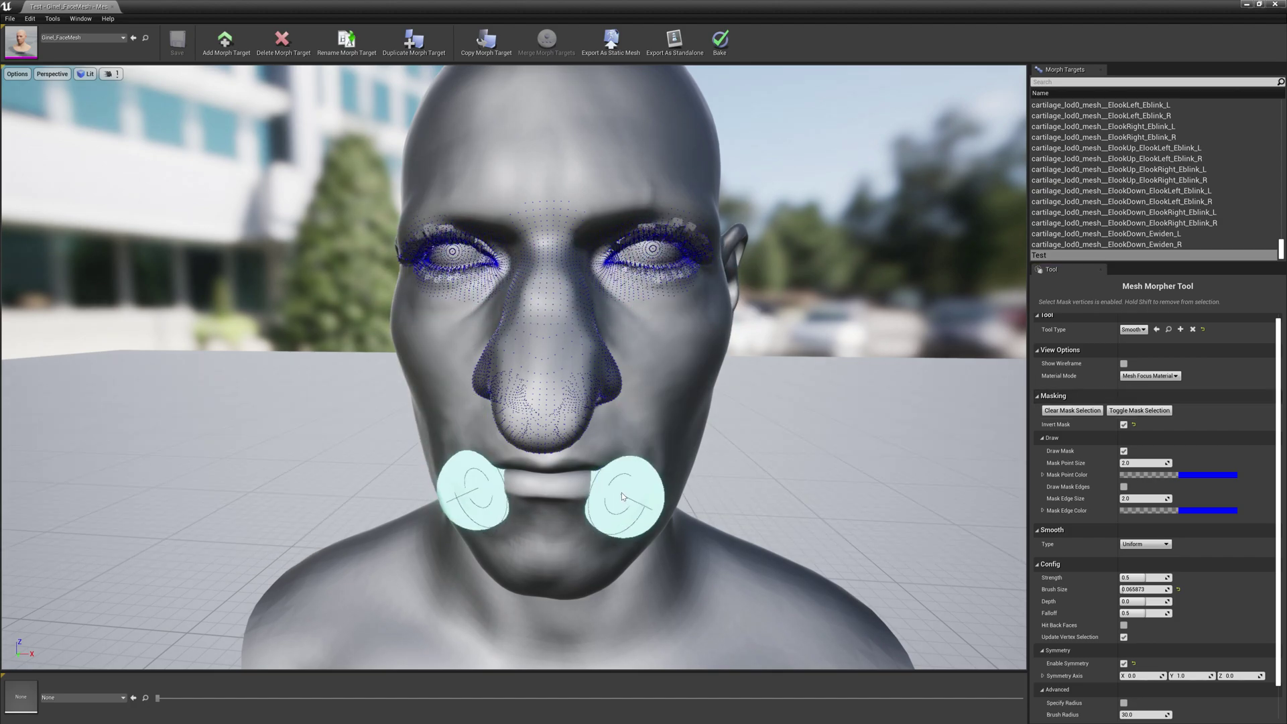
pyautogui.keyDown('alt'); pyautogui.moveTo(704, 455); pyautogui.dragTo(563, 469); pyautogui.keyUp('alt')
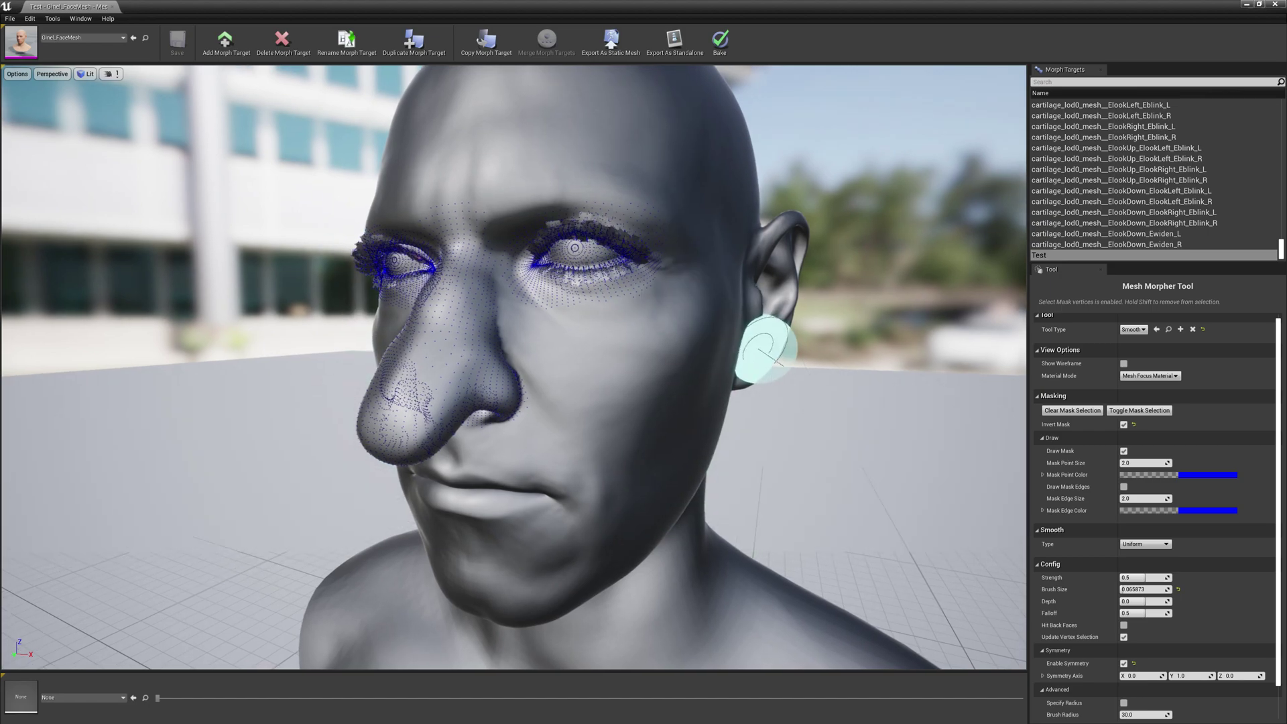
pyautogui.keyDown('alt'); pyautogui.moveTo(761, 353); pyautogui.dragTo(870, 399); pyautogui.keyUp('alt')
pyautogui.moveTo(818, 445); pyautogui.dragTo(931, 502, button='right')
pyautogui.scroll(-5, 882, 478)
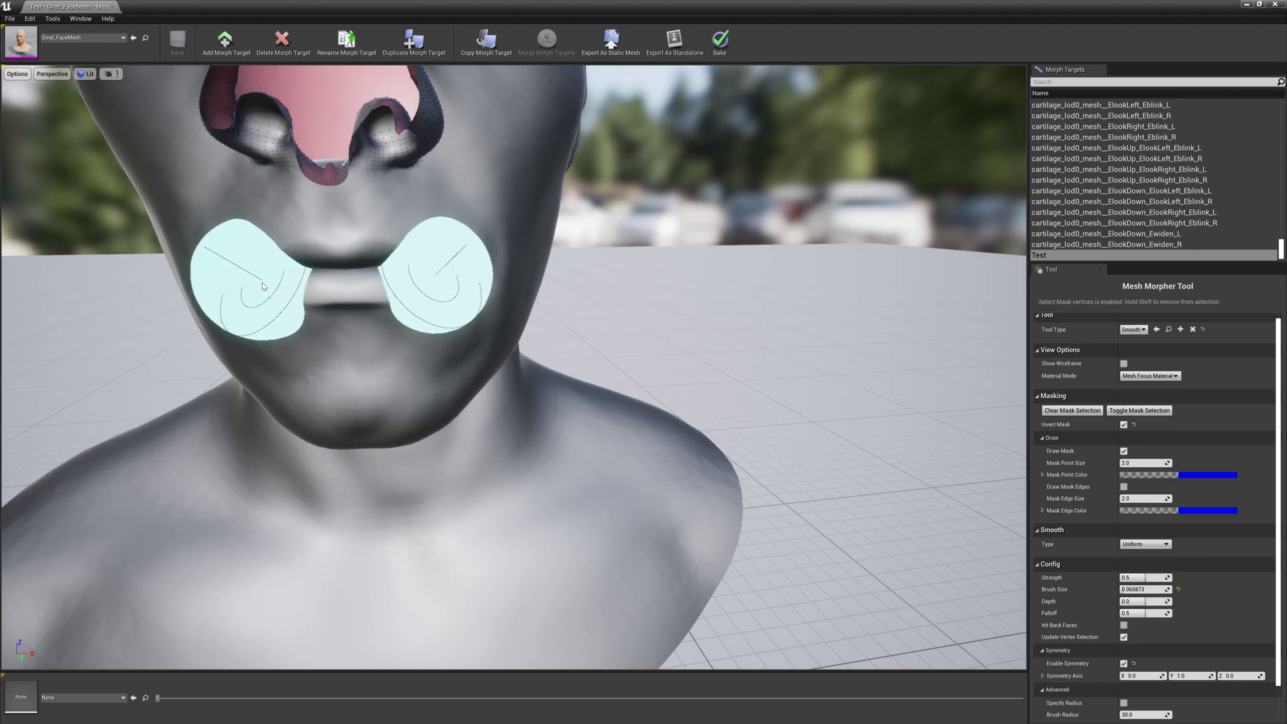
pyautogui.click(288, 272)
pyautogui.moveTo(288, 272); pyautogui.dragTo(345, 268)
pyautogui.moveTo(840, 401)
pyautogui.keyDown('alt'); pyautogui.mouseDown()
pyautogui.moveTo(683, 396)
pyautogui.moveTo(839, 400)
pyautogui.mouseUp(); pyautogui.keyUp('alt')
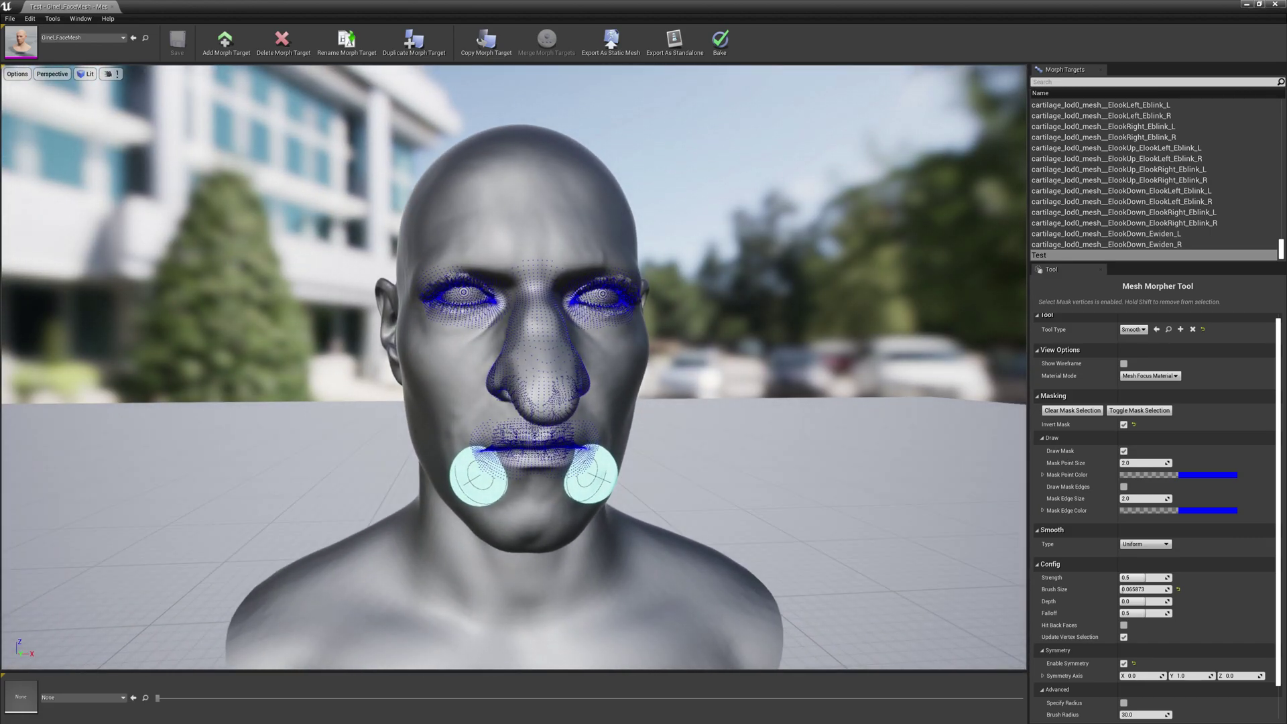
pyautogui.keyDown('alt'); pyautogui.moveTo(478, 475); pyautogui.dragTo(476, 474); pyautogui.keyUp('alt')
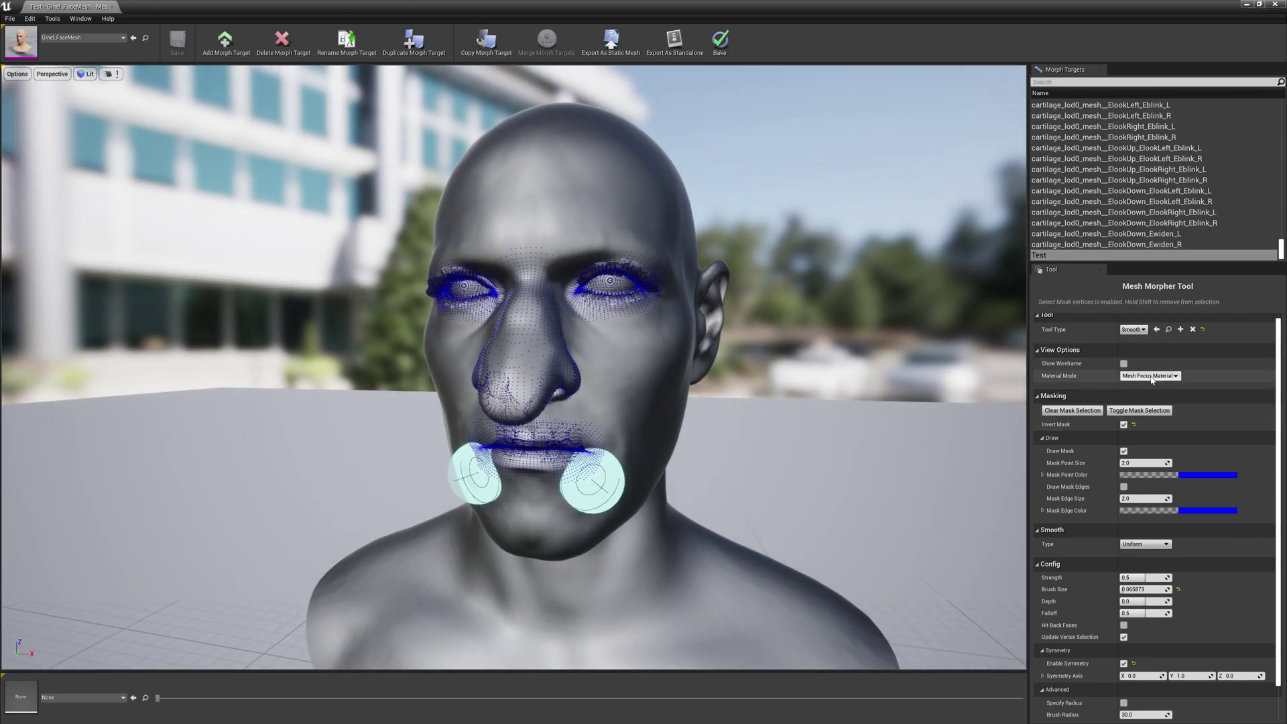
# End mask selection, switch the tool type to Move and set its brush size to about 0.23
pyautogui.scroll(-1, 1176, 419)
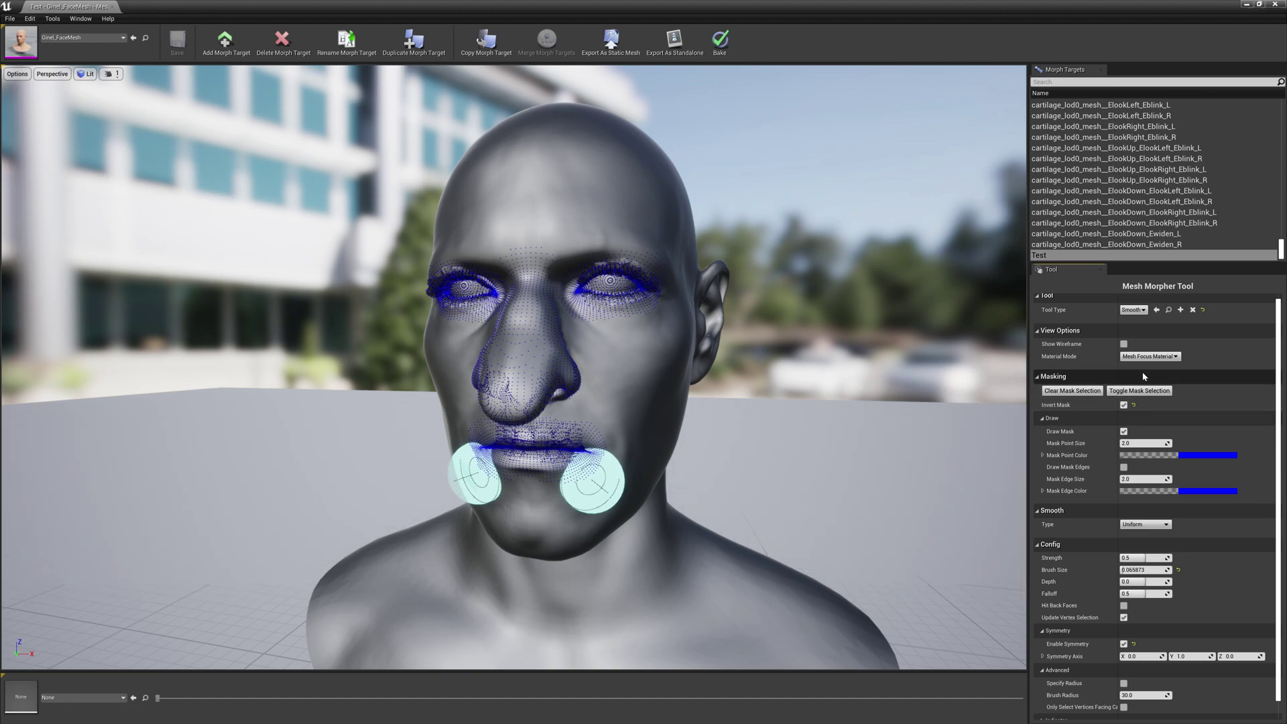
pyautogui.scroll(1, 1142, 365)
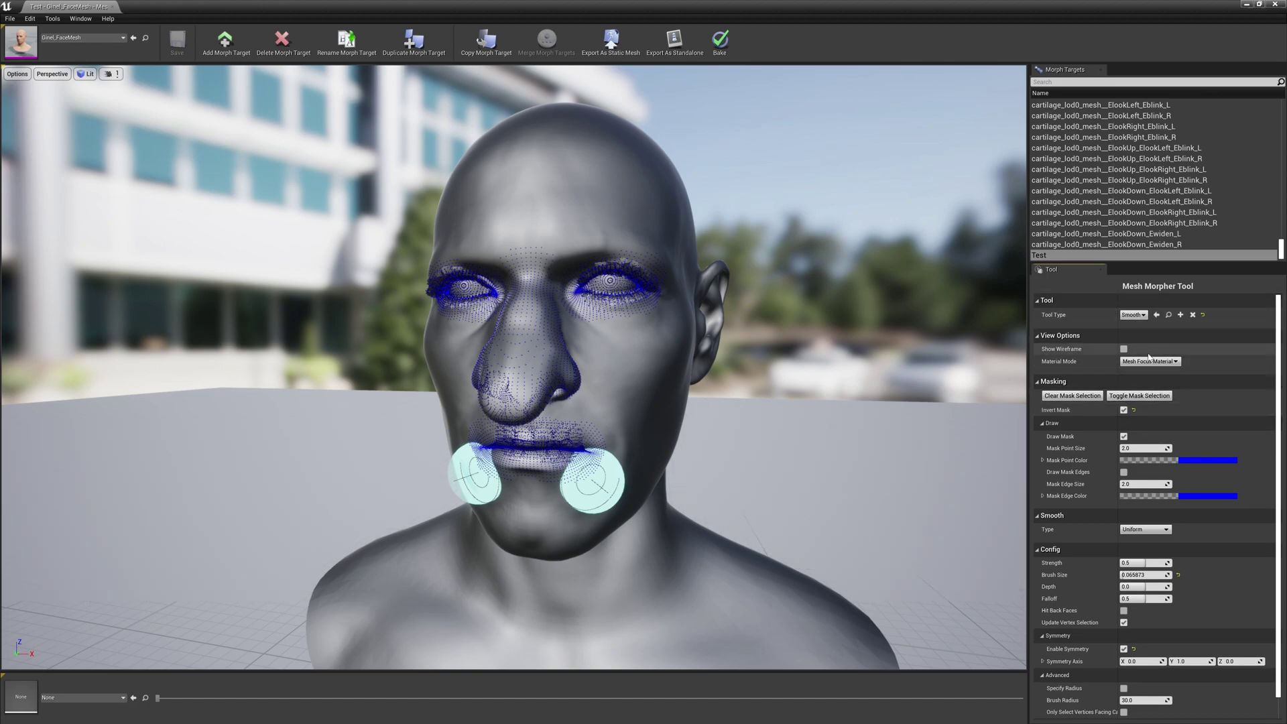
pyautogui.click(1134, 315)
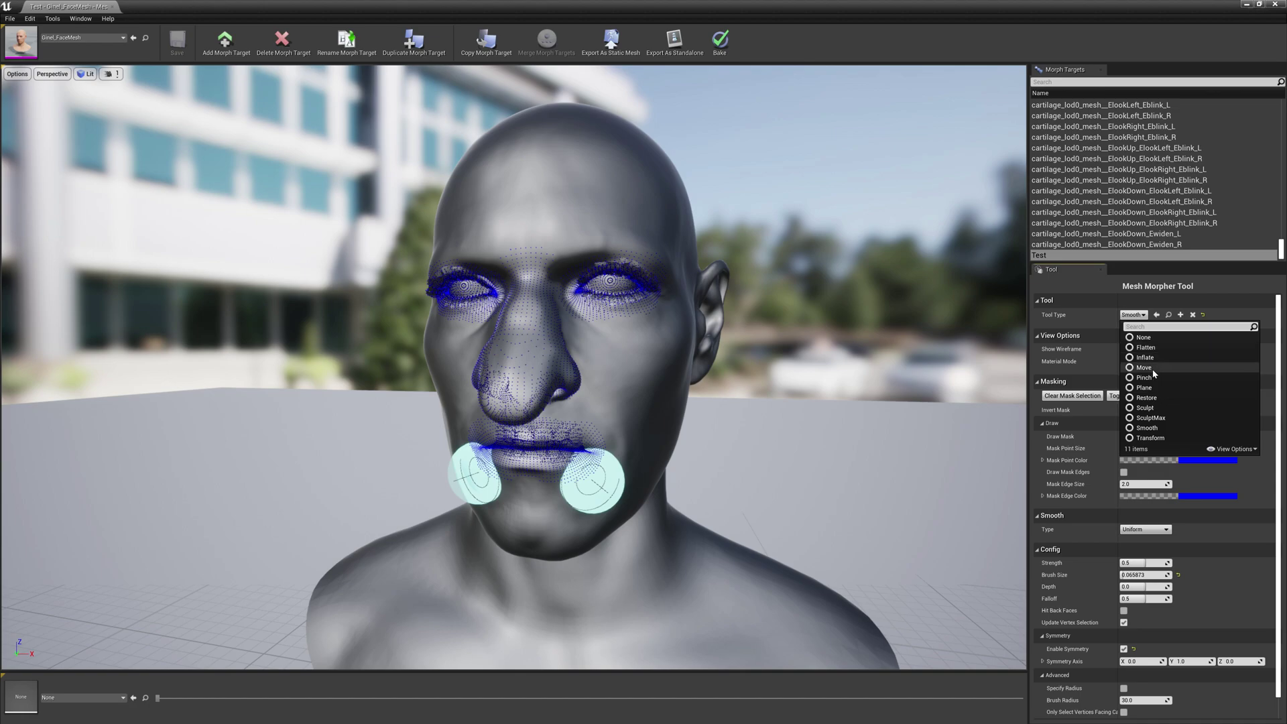
pyautogui.click(1156, 375)
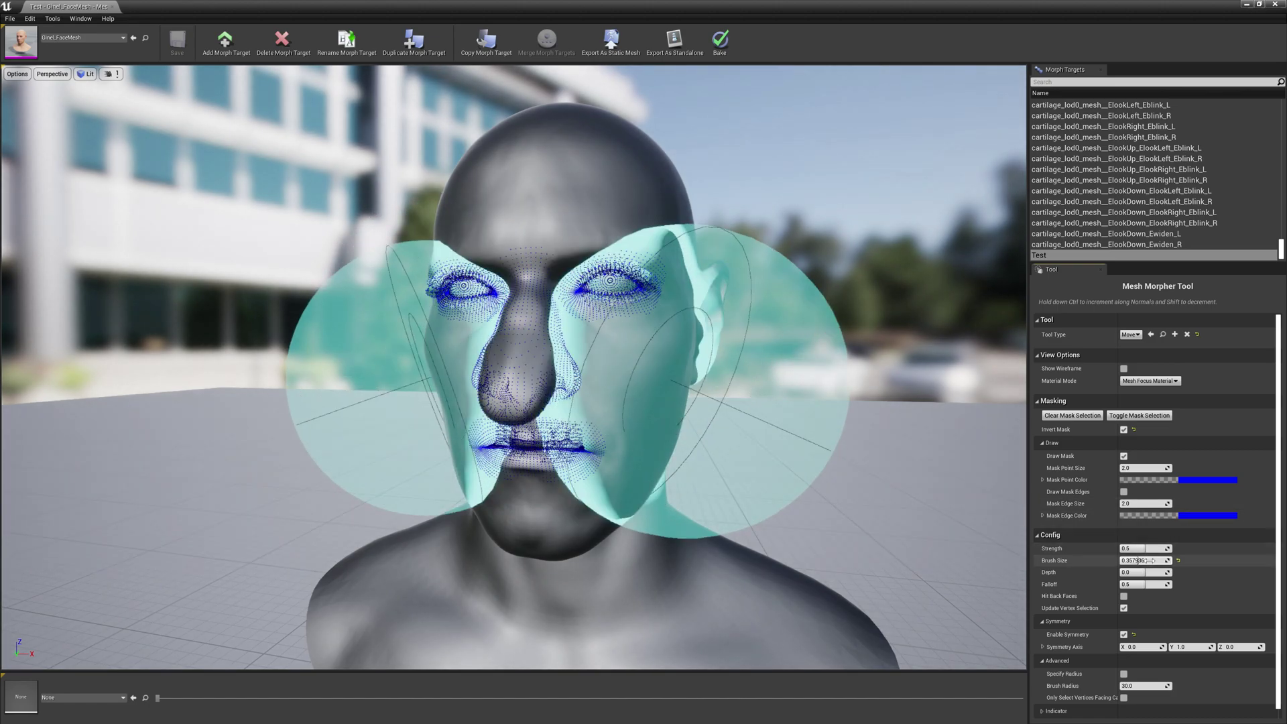
pyautogui.moveTo(1145, 560); pyautogui.dragTo(1130, 561)
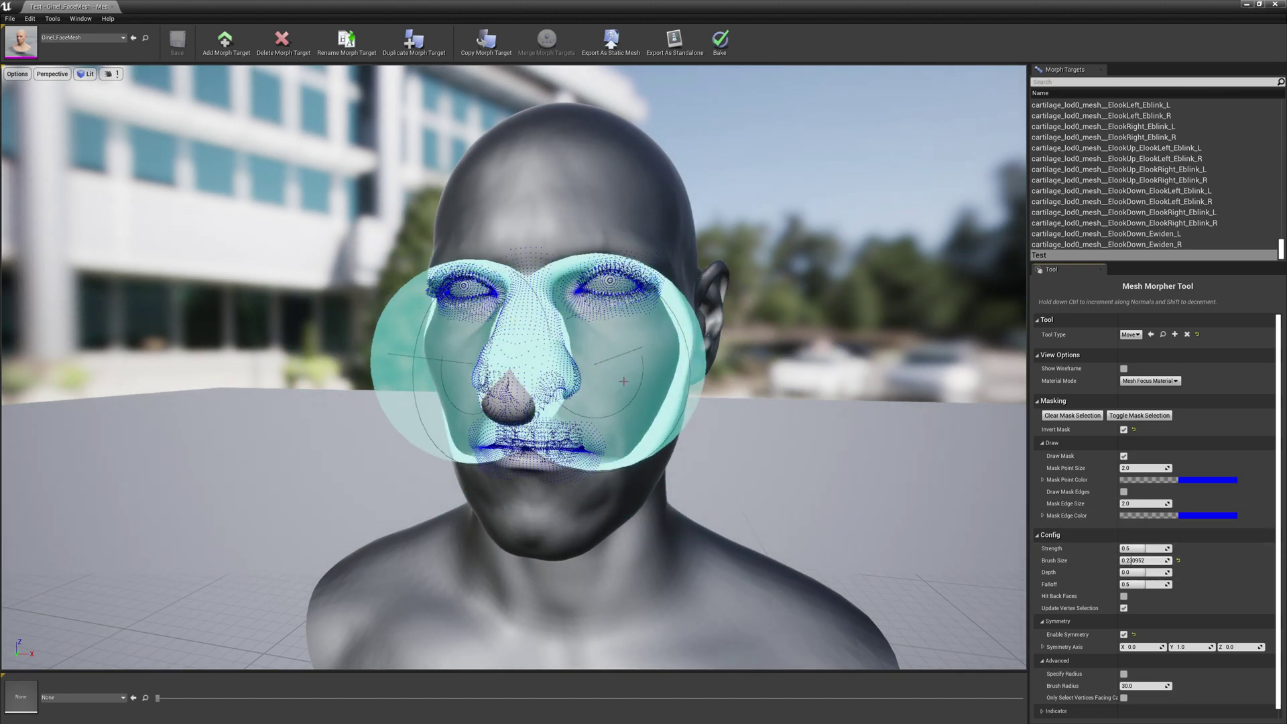
# Reshape the forehead, cheeks and jaw around the masked eyes, nose and lips with symmetric Move strokes
pyautogui.keyDown('alt'); pyautogui.moveTo(651, 392); pyautogui.dragTo(717, 391); pyautogui.keyUp('alt')
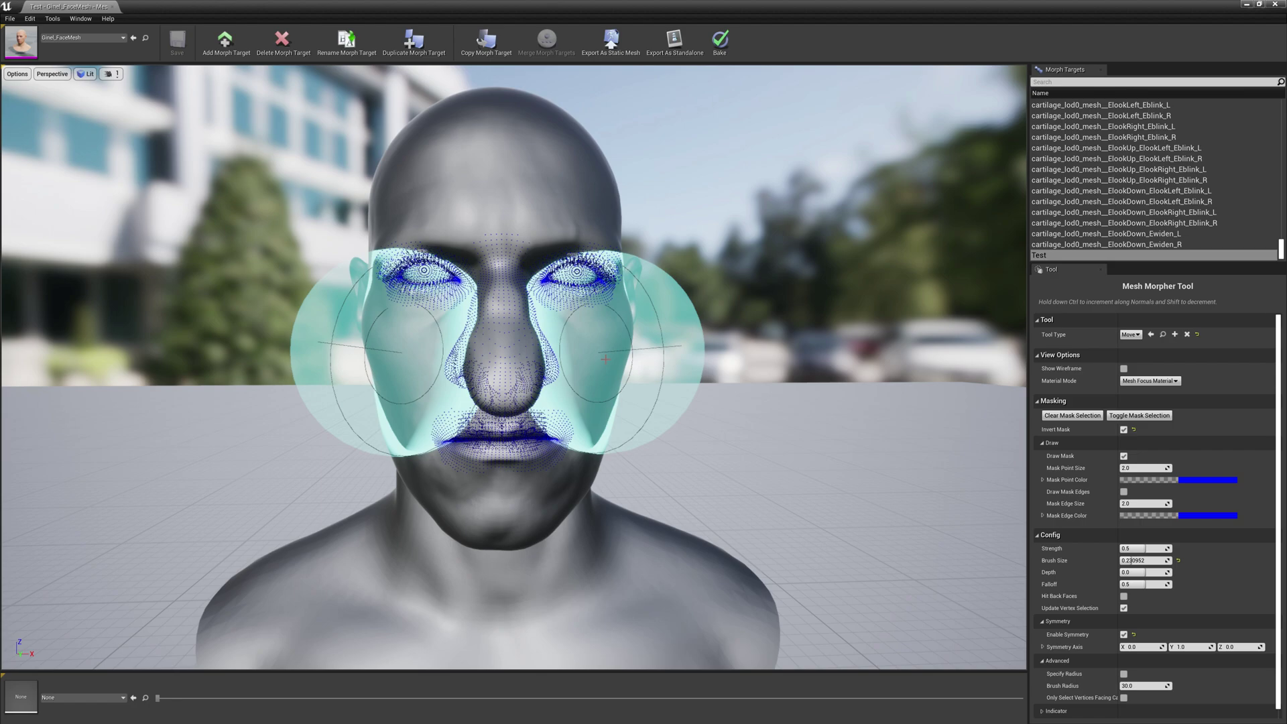
pyautogui.moveTo(584, 201); pyautogui.dragTo(597, 180)
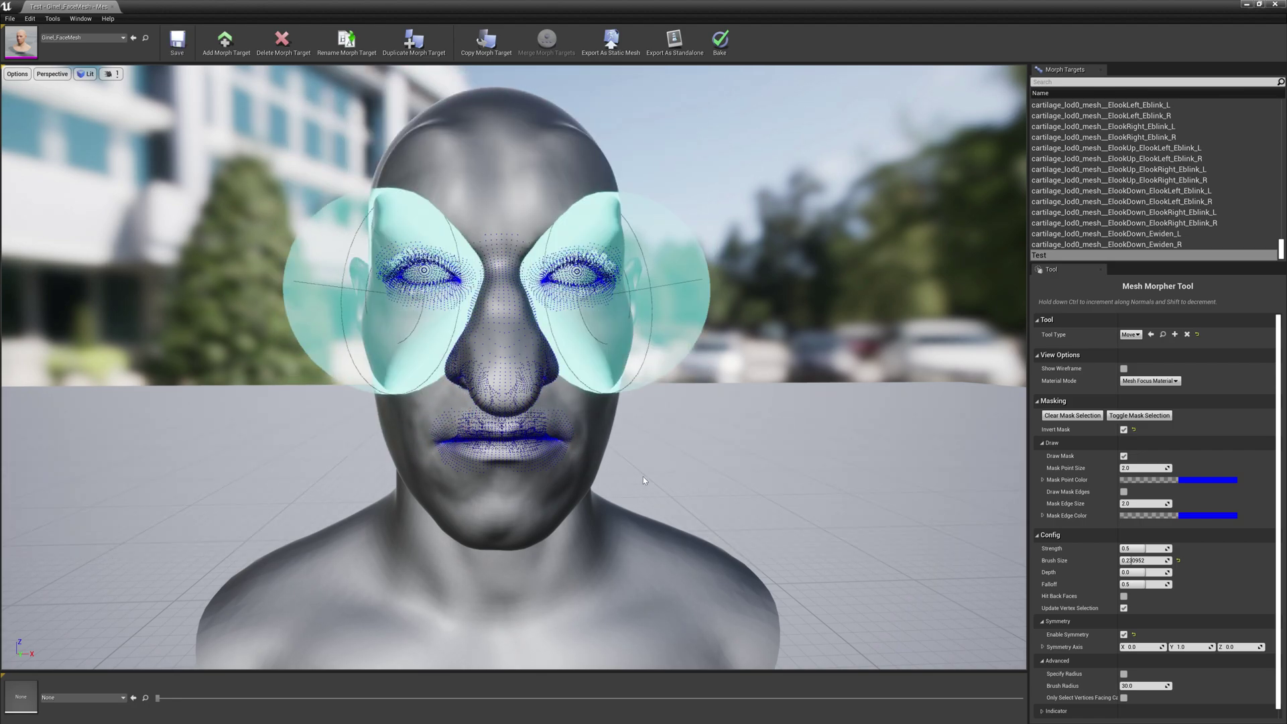
pyautogui.moveTo(642, 476); pyautogui.dragTo(660, 447, button='right')
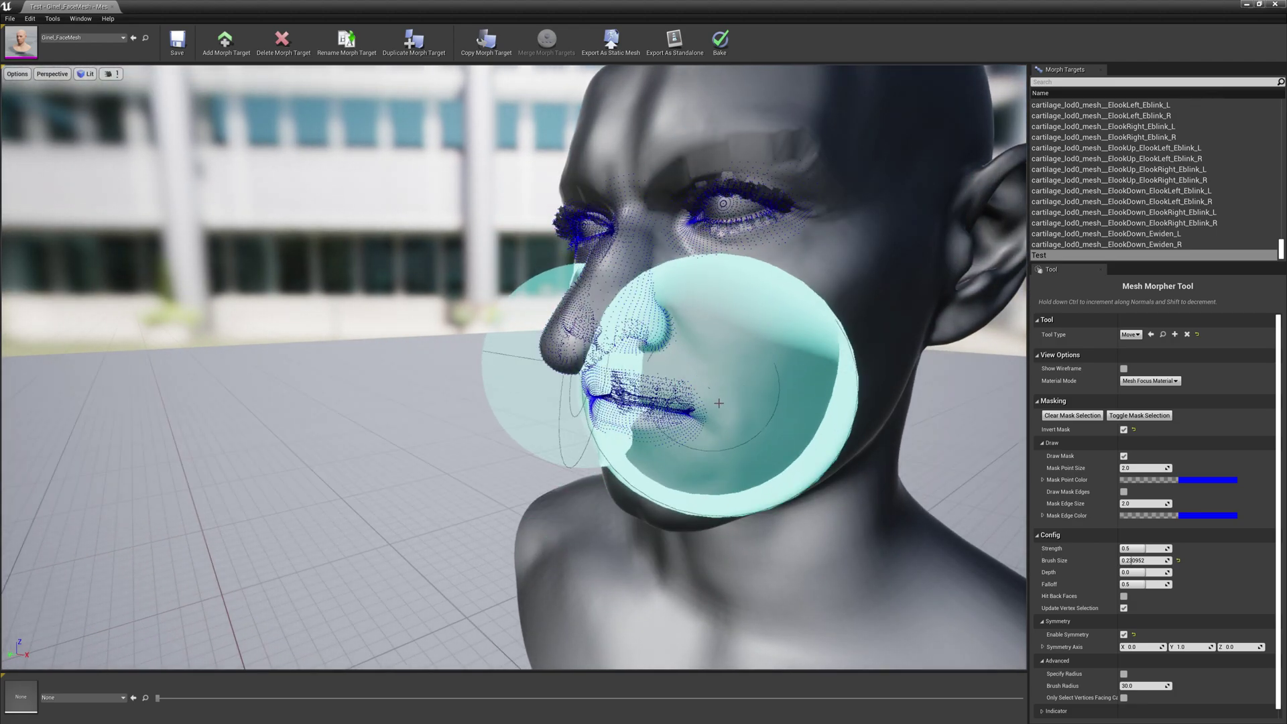
pyautogui.moveTo(753, 476)
pyautogui.mouseDown(button='right')
pyautogui.moveTo(706, 465)
pyautogui.moveTo(713, 419)
pyautogui.moveTo(609, 439)
pyautogui.moveTo(675, 456)
pyautogui.moveTo(597, 460)
pyautogui.moveTo(528, 425)
pyautogui.mouseUp(button='right')
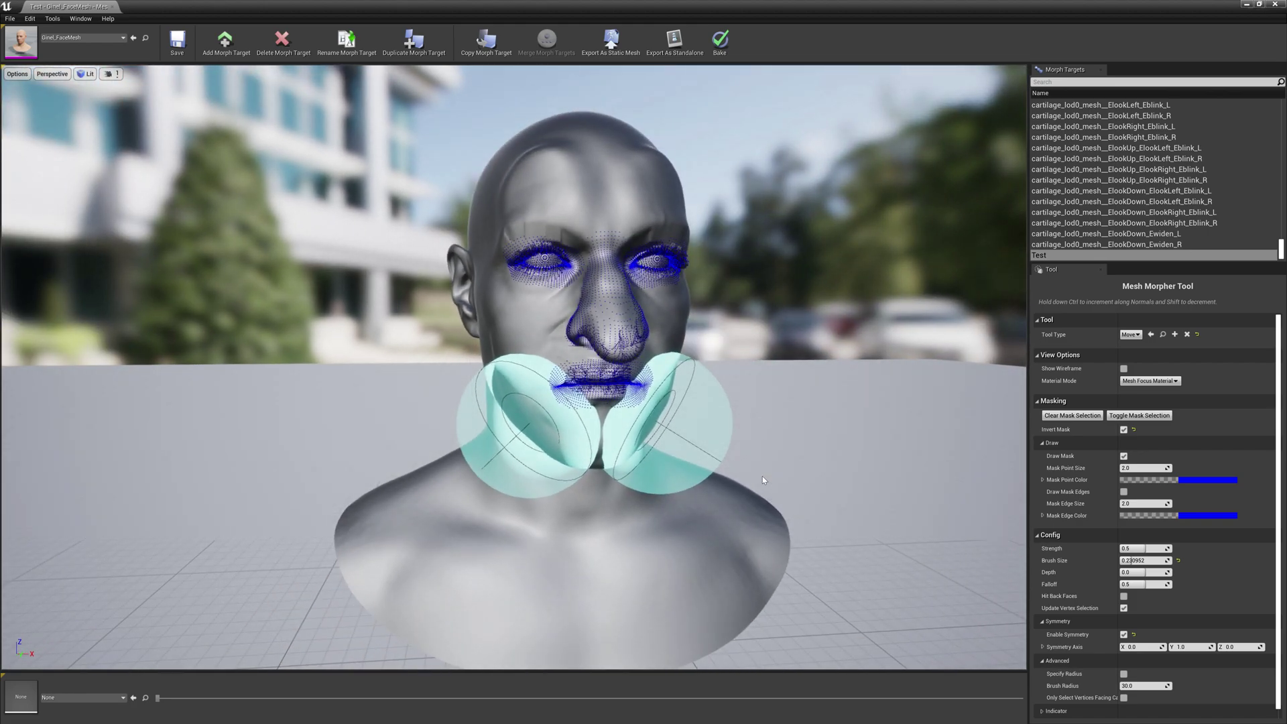
# Switch the tool type to Smooth and even out the reshaped forehead, cheeks and jaw
pyautogui.click(1130, 334)
pyautogui.click(1162, 448)
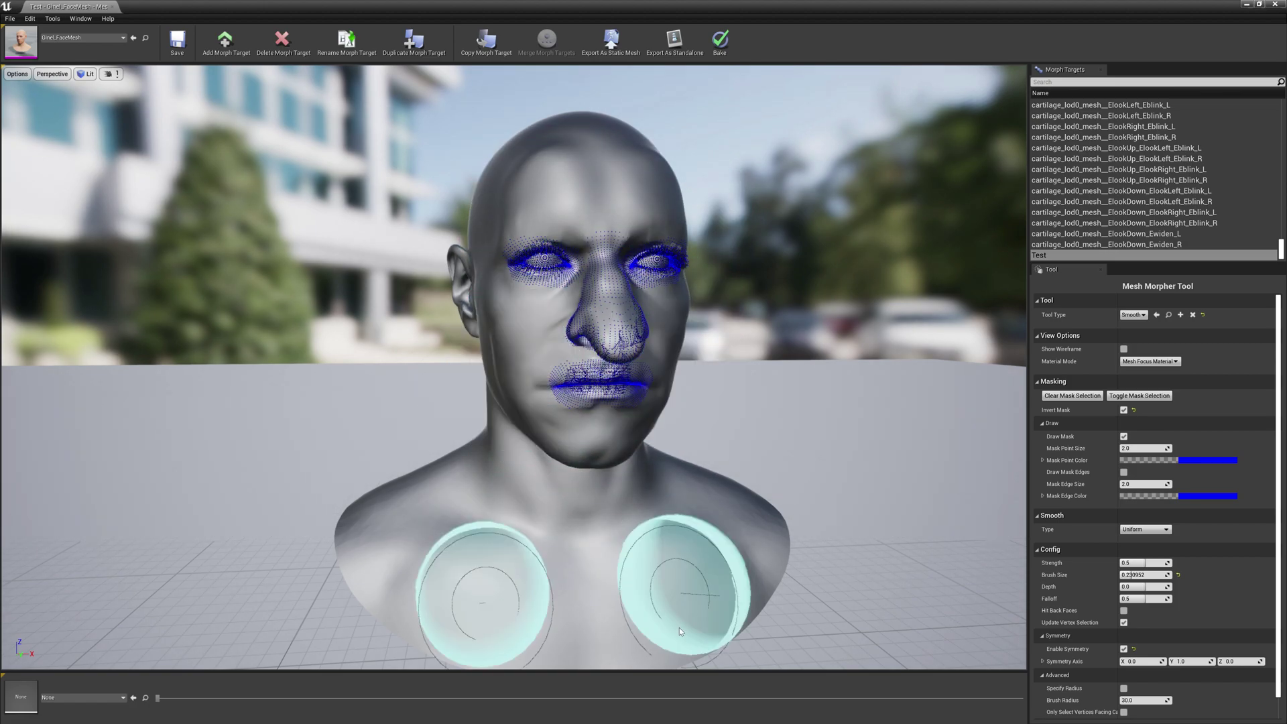
pyautogui.keyDown('alt'); pyautogui.moveTo(716, 474); pyautogui.dragTo(657, 470); pyautogui.keyUp('alt')
pyautogui.moveTo(715, 473); pyautogui.dragTo(817, 476, button='middle')
pyautogui.keyDown('alt'); pyautogui.moveTo(670, 482); pyautogui.dragTo(583, 482); pyautogui.keyUp('alt')
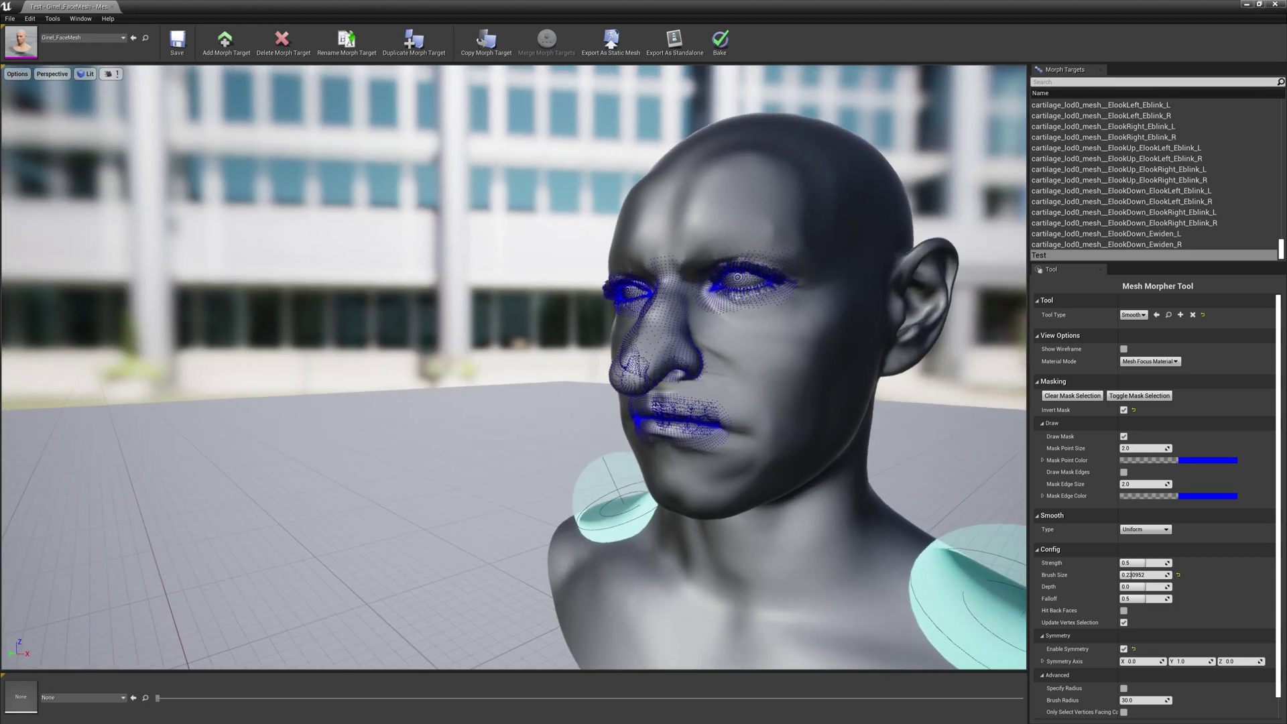
pyautogui.scroll(1, 670, 483)
pyautogui.moveTo(670, 482); pyautogui.dragTo(777, 482, button='middle')
pyautogui.keyDown('alt'); pyautogui.moveTo(671, 482); pyautogui.dragTo(604, 482); pyautogui.keyUp('alt')
pyautogui.keyDown('alt'); pyautogui.moveTo(637, 134); pyautogui.dragTo(230, 102); pyautogui.keyUp('alt')
# Save the edited Test morph target together with the Ginel_FaceMesh asset
pyautogui.click(178, 43)
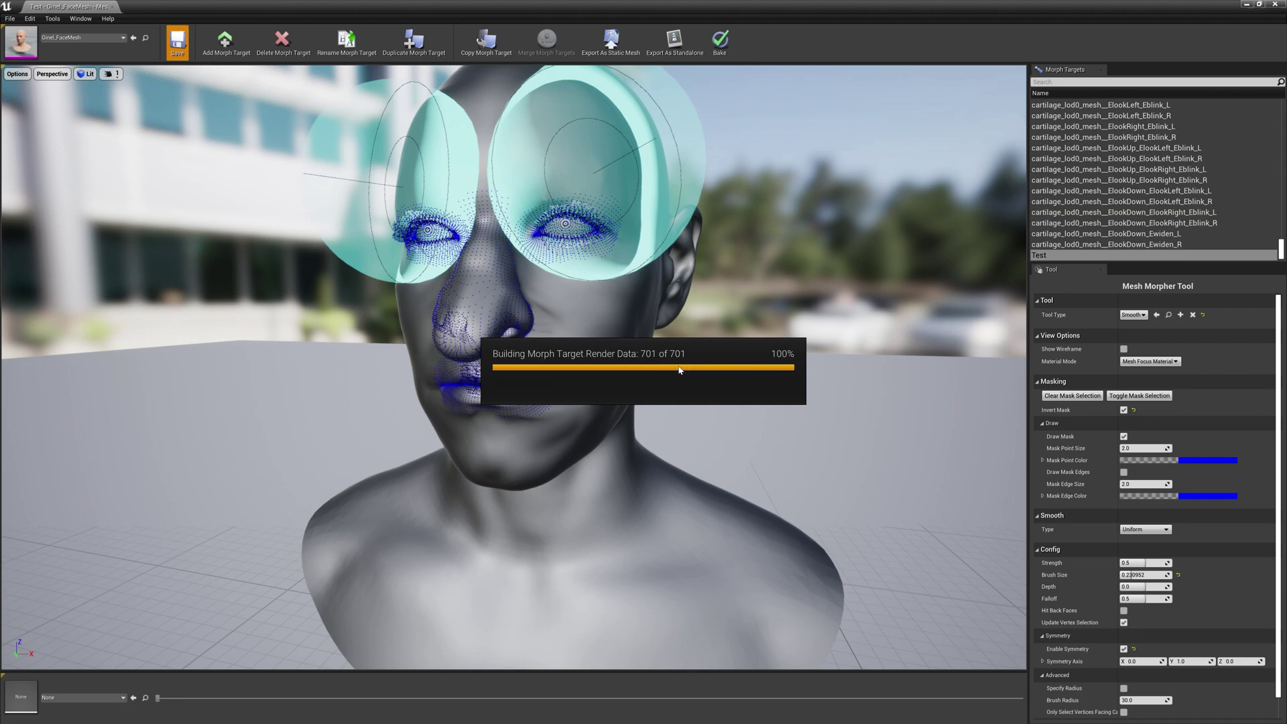
pyautogui.hotkey('ctrl', 'shift', 's')
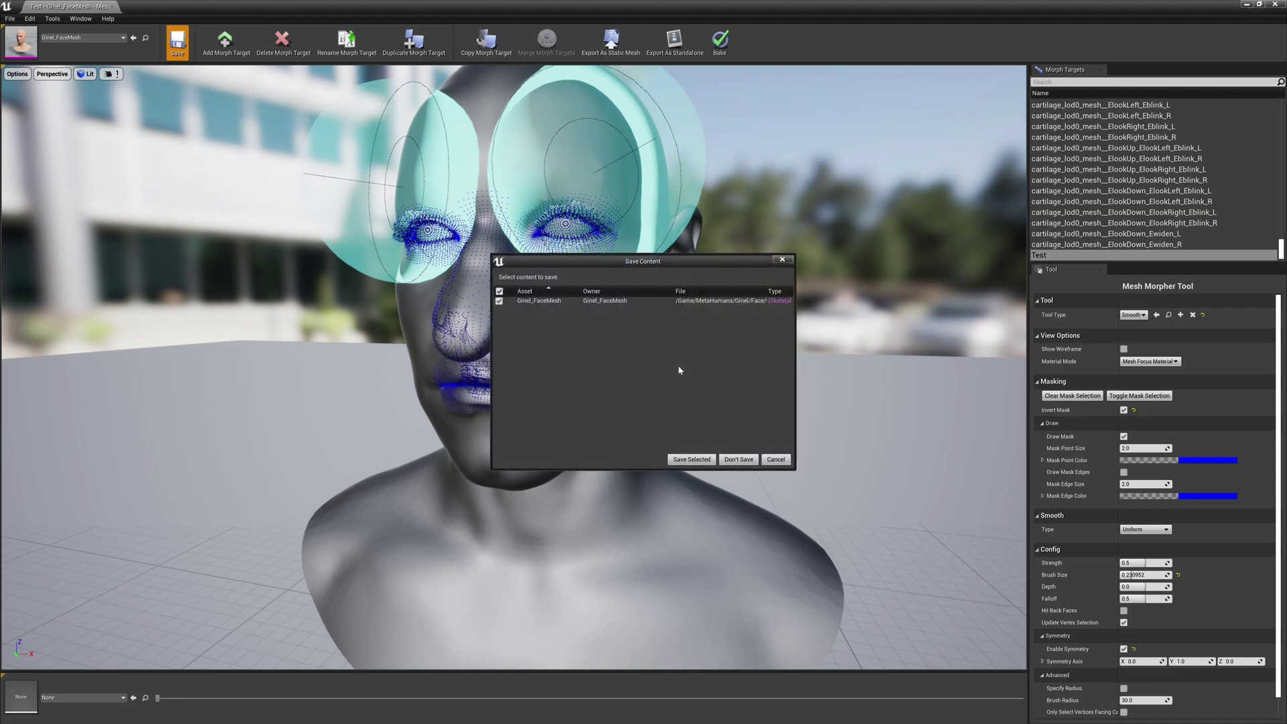
pyautogui.click(692, 460)
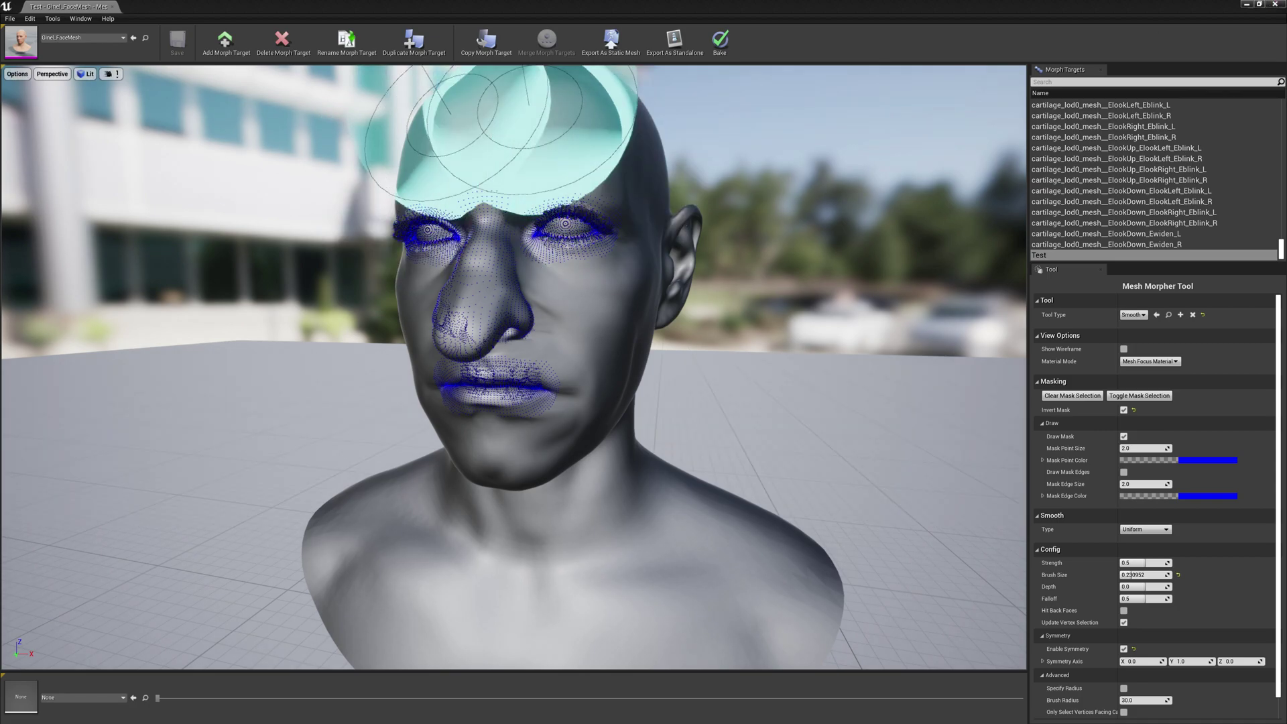
# In the Ginel_FaceMesh skeletal mesh editor, set the Test morph target's weight to 1.0 and inspect the reshaped face
pyautogui.moveTo(1286, 98); pyautogui.dragTo(504, 121)
pyautogui.click(874, 114)
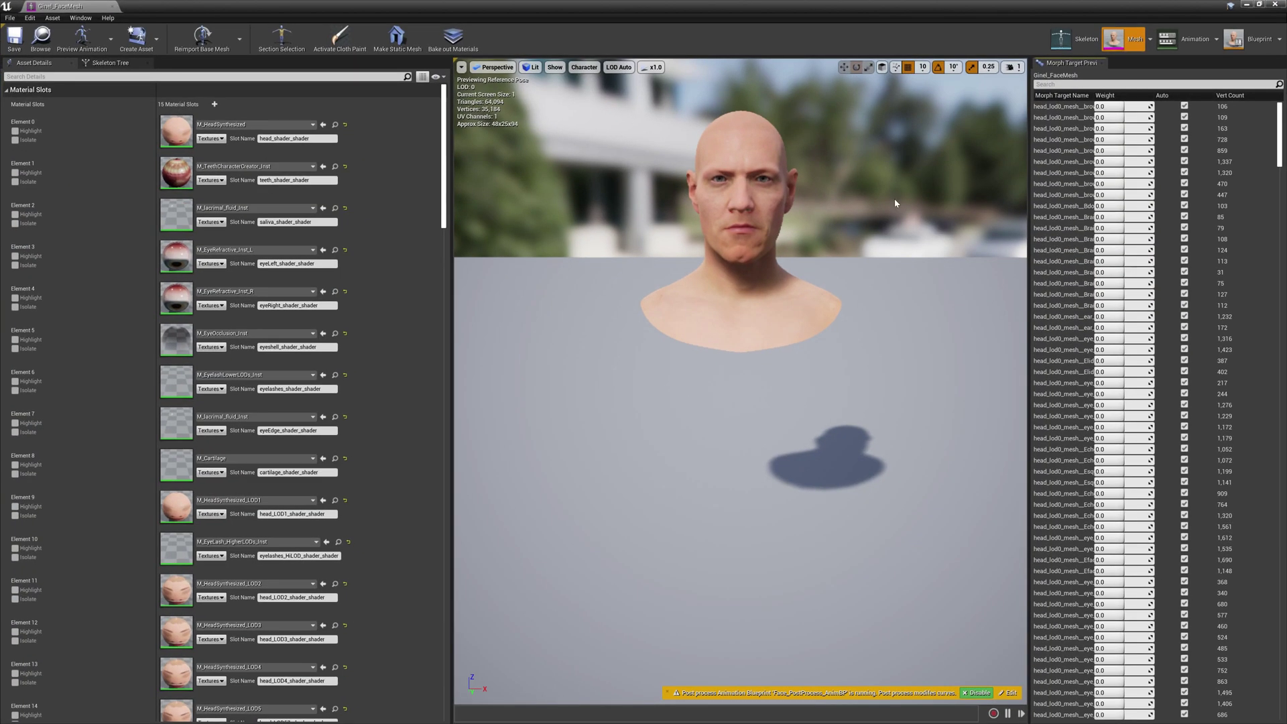
pyautogui.moveTo(1282, 151); pyautogui.dragTo(1280, 703)
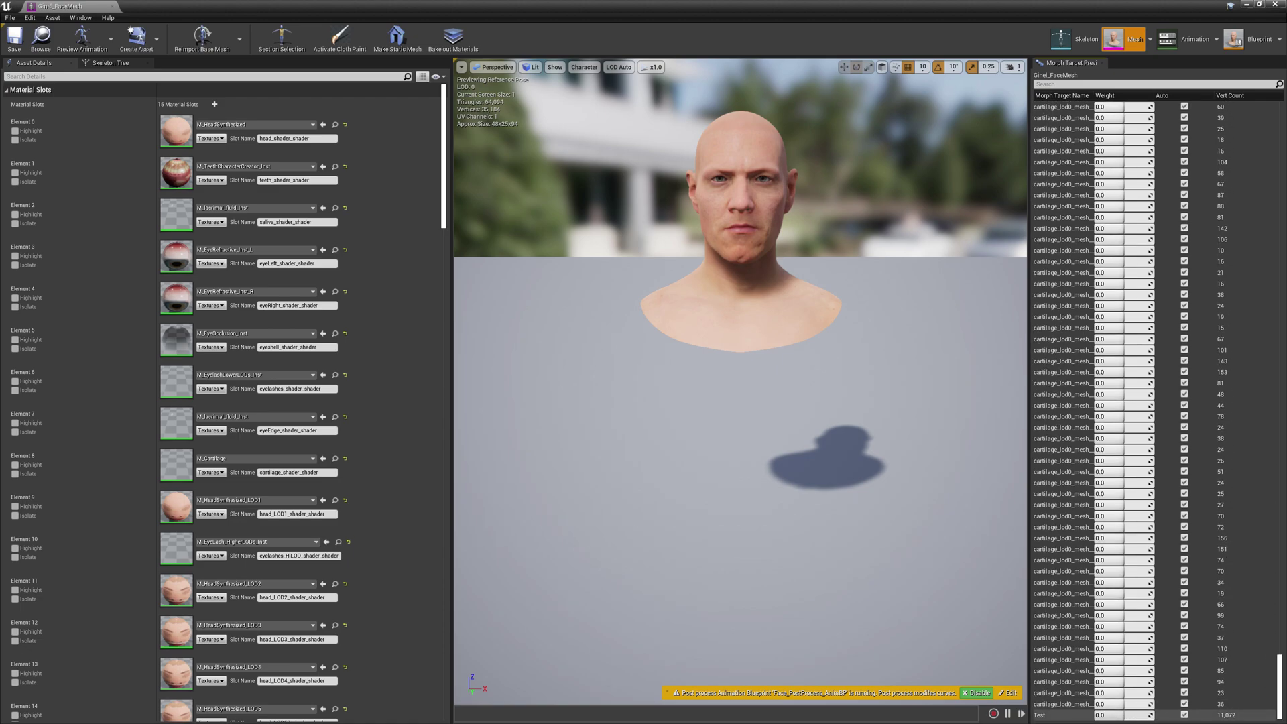
pyautogui.moveTo(945, 299); pyautogui.dragTo(917, 264, button='right')
pyautogui.press('w')
pyautogui.press('d')
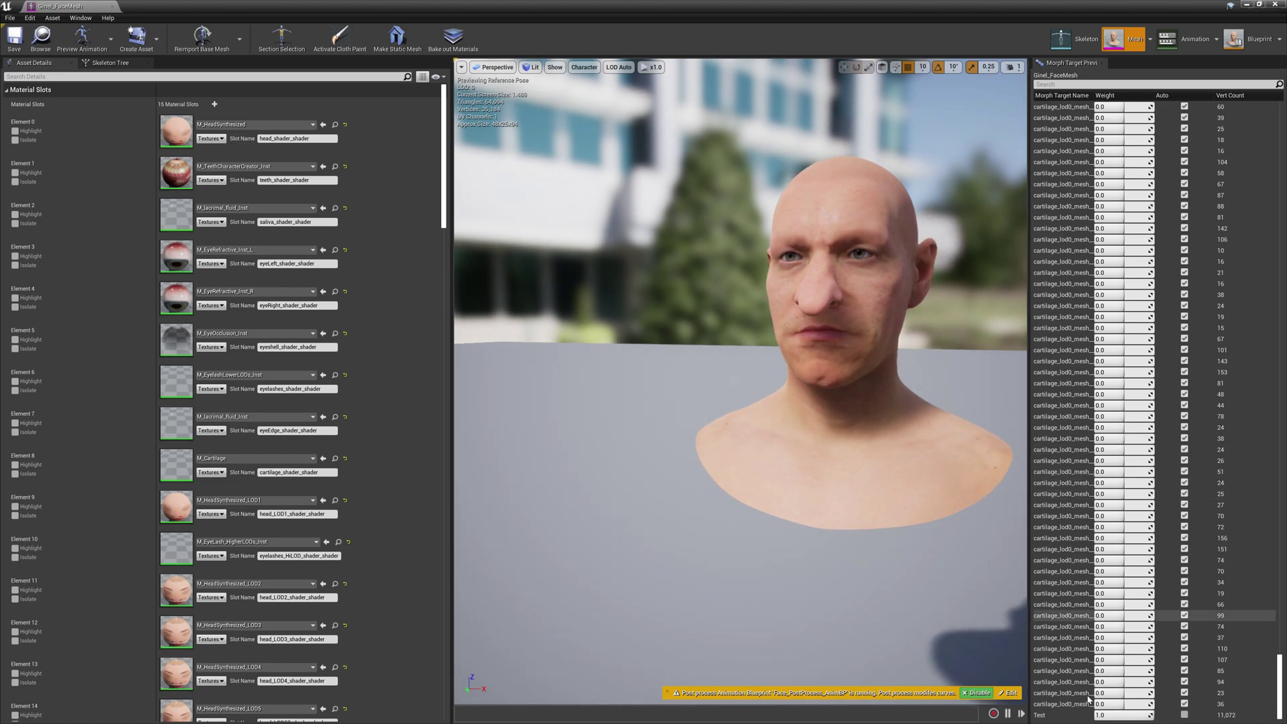
pyautogui.moveTo(1159, 717)
pyautogui.mouseDown()
pyautogui.moveTo(1106, 715)
pyautogui.moveTo(1154, 715)
pyautogui.mouseUp()
pyautogui.moveTo(926, 545)
pyautogui.mouseDown(button='right')
pyautogui.moveTo(791, 566)
pyautogui.moveTo(925, 545)
pyautogui.mouseUp(button='right')
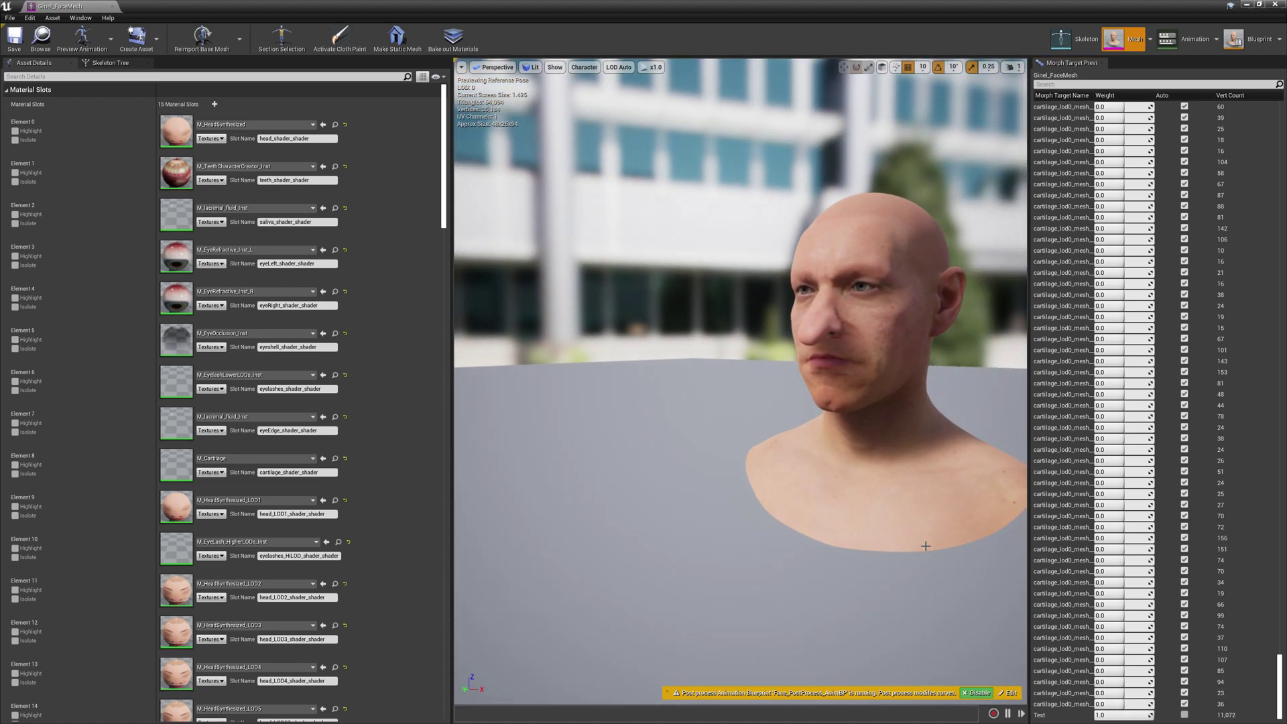